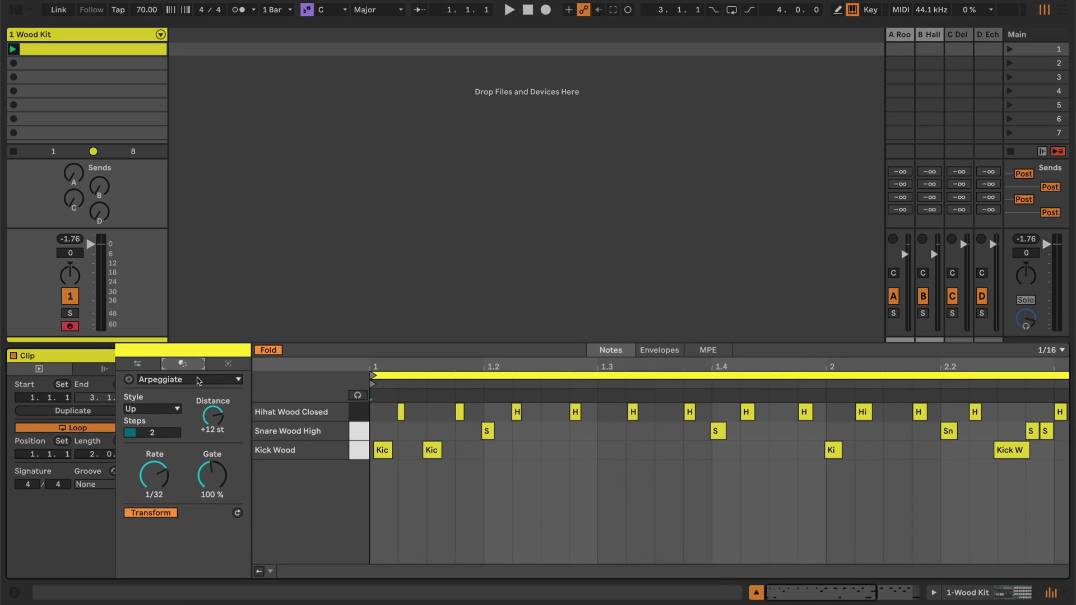
# Open the transformation list for the Wood Kit clip, currently set to Arpeggiate
pyautogui.click(197, 380)
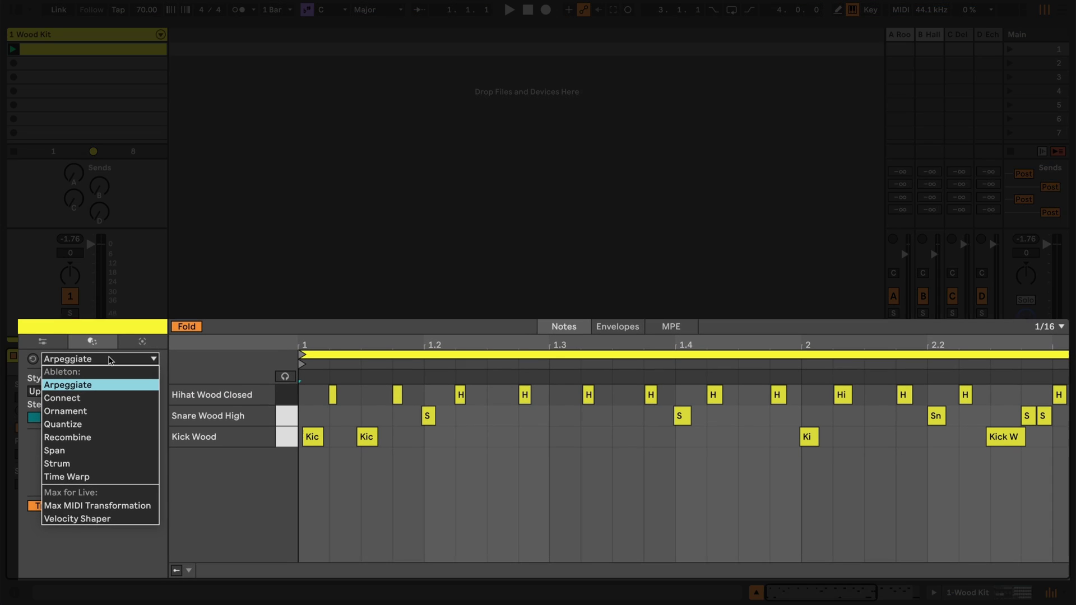
# Switch to Quantize, compare grid values, settle on Current Grid, and drop Amount to 0%
pyautogui.click(102, 428)
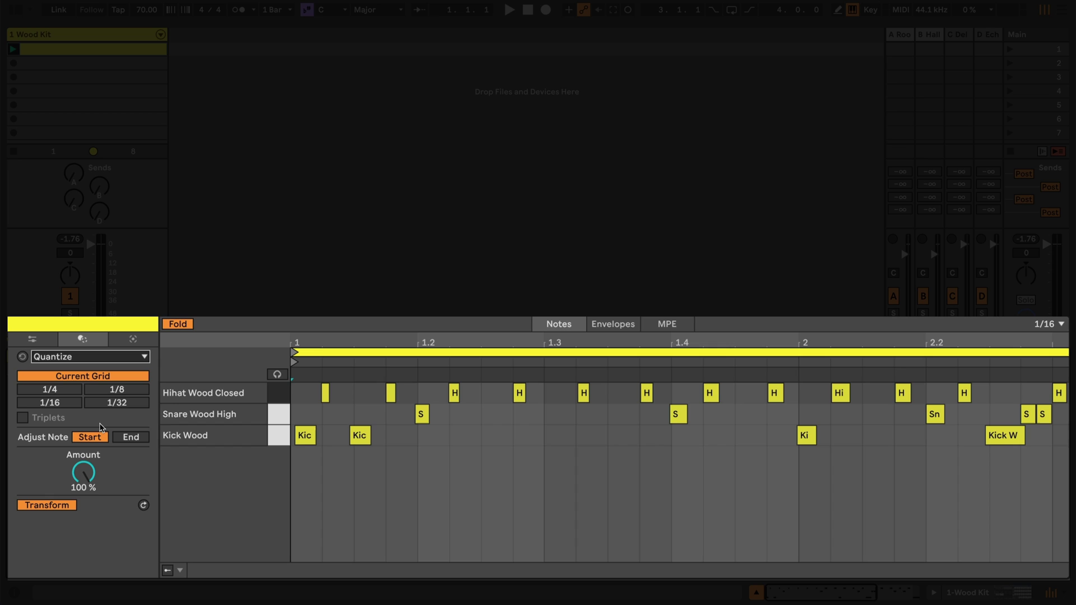
pyautogui.click(70, 393)
pyautogui.click(111, 395)
pyautogui.click(77, 408)
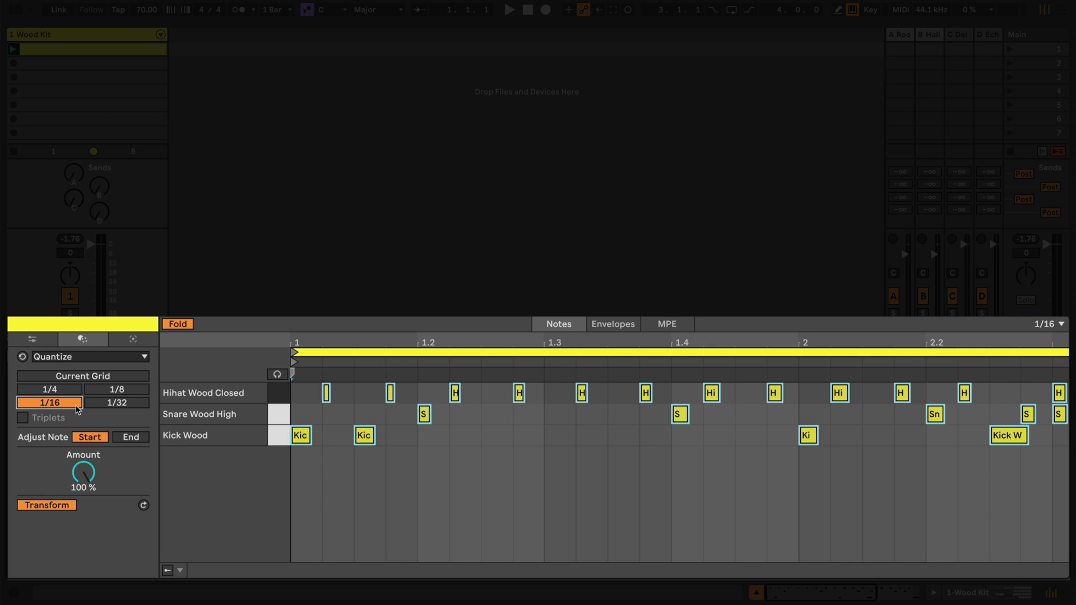
pyautogui.click(82, 377)
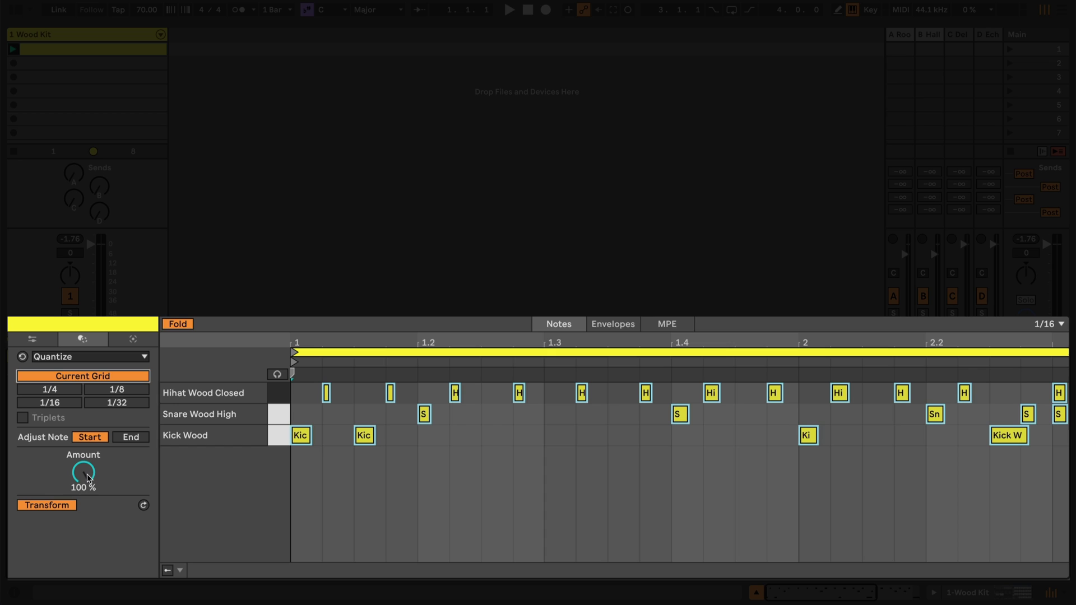
pyautogui.moveTo(83, 472); pyautogui.dragTo(83, 515)
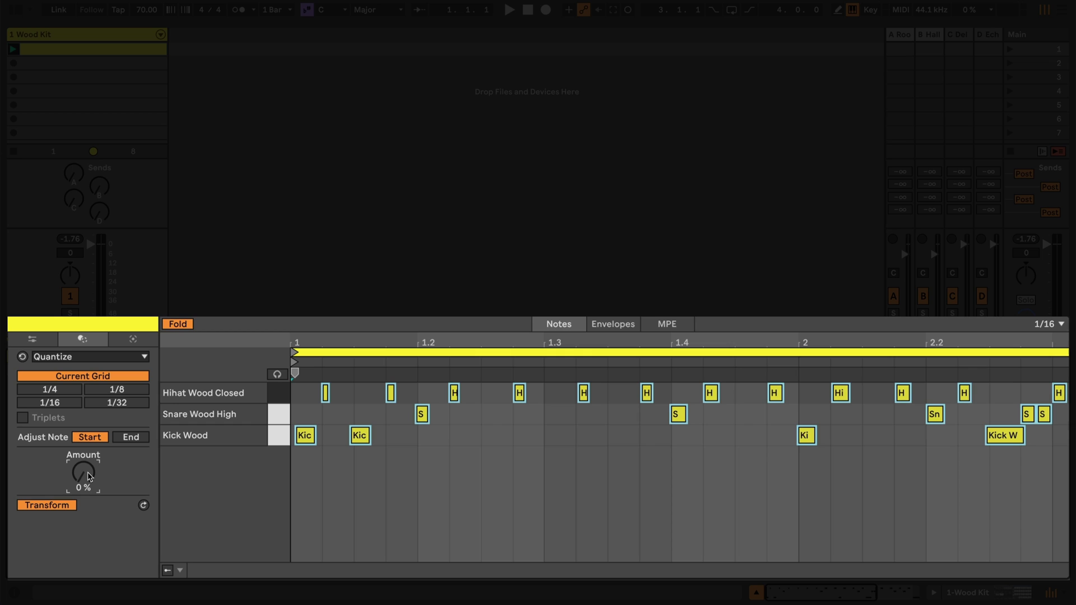
# Quantize only the Hihat Wood Closed and Snare Wood High notes at 75% amount
pyautogui.click(50, 506)
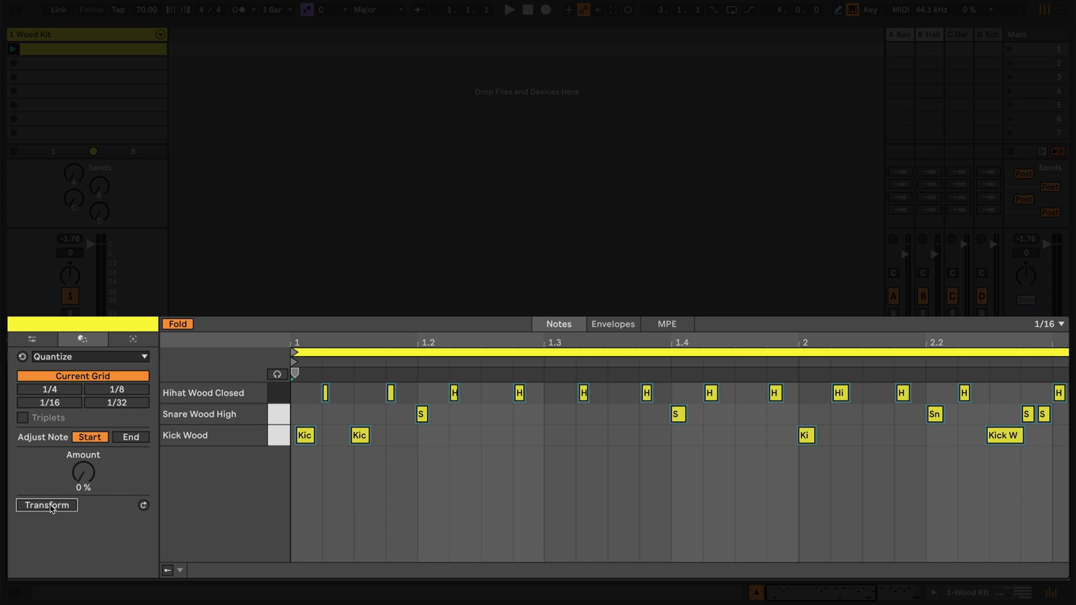
pyautogui.click(279, 399)
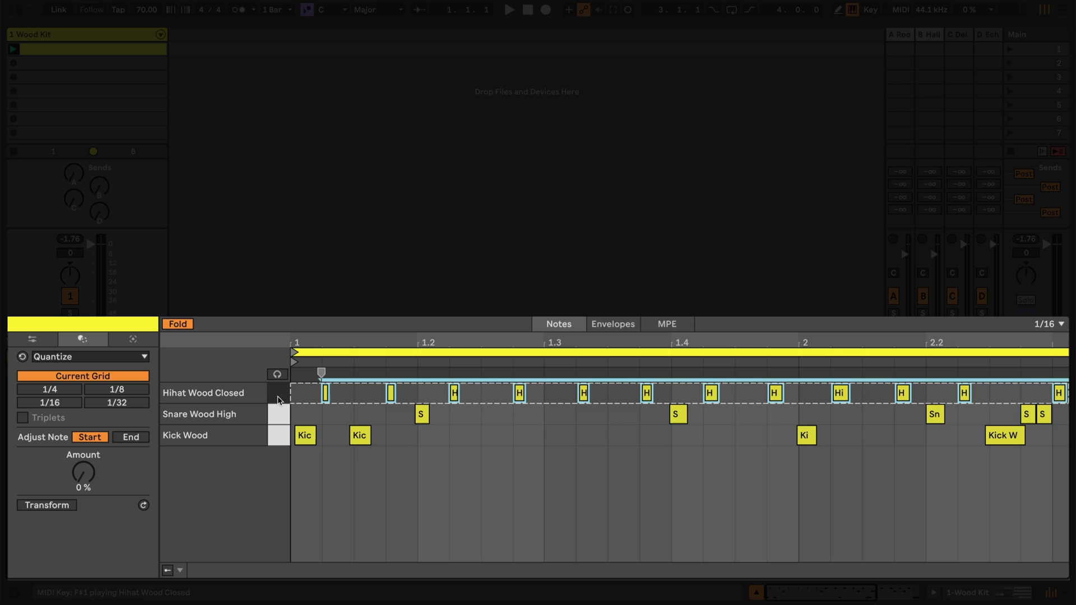
pyautogui.keyDown('shift'); pyautogui.click(277, 407); pyautogui.keyUp('shift')
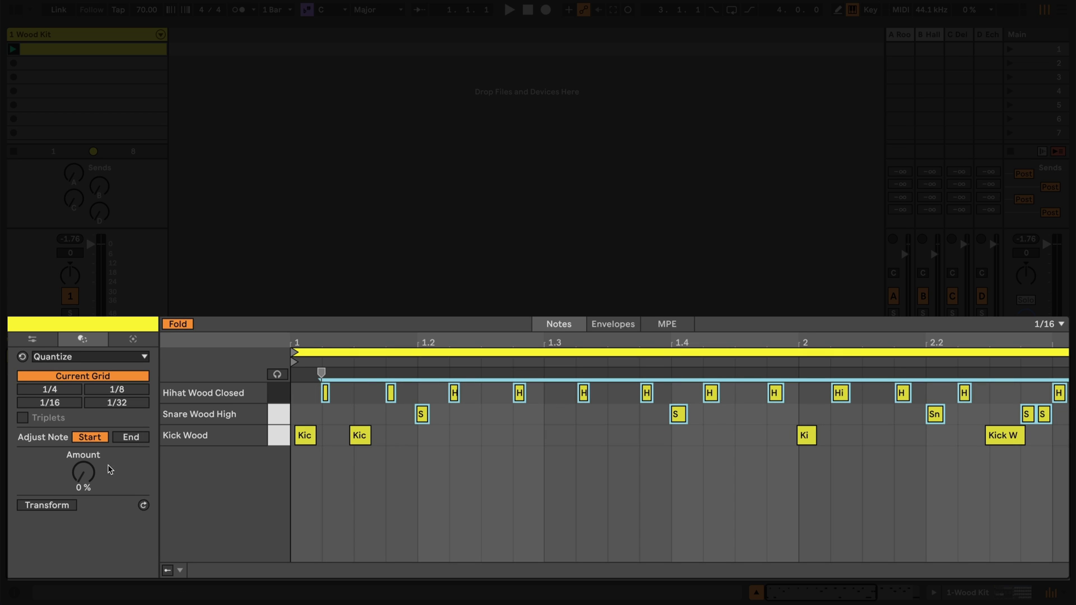
pyautogui.moveTo(83, 479); pyautogui.dragTo(83, 448)
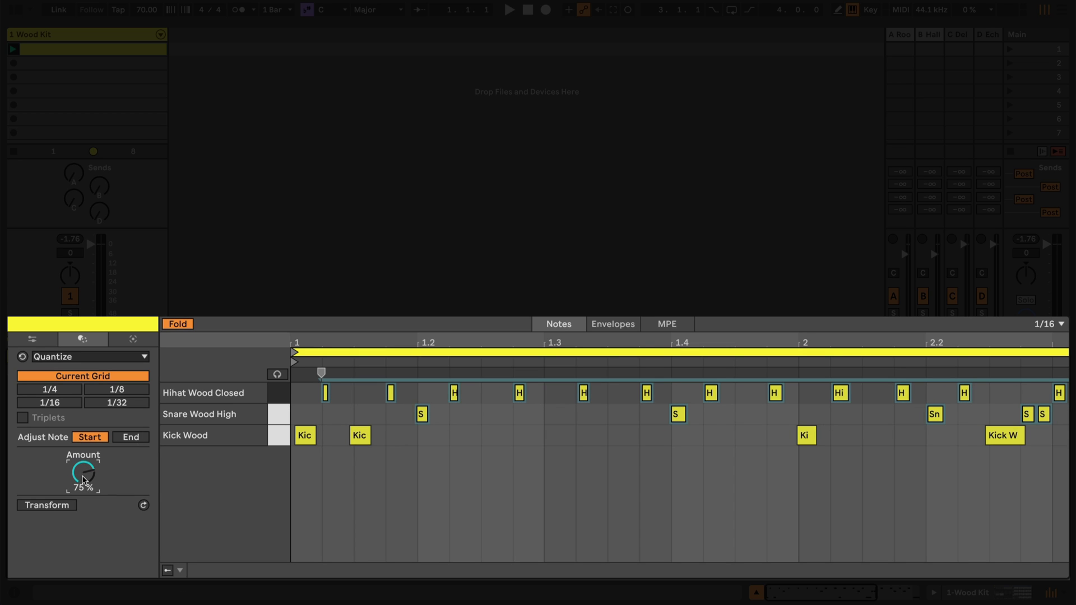
pyautogui.click(144, 506)
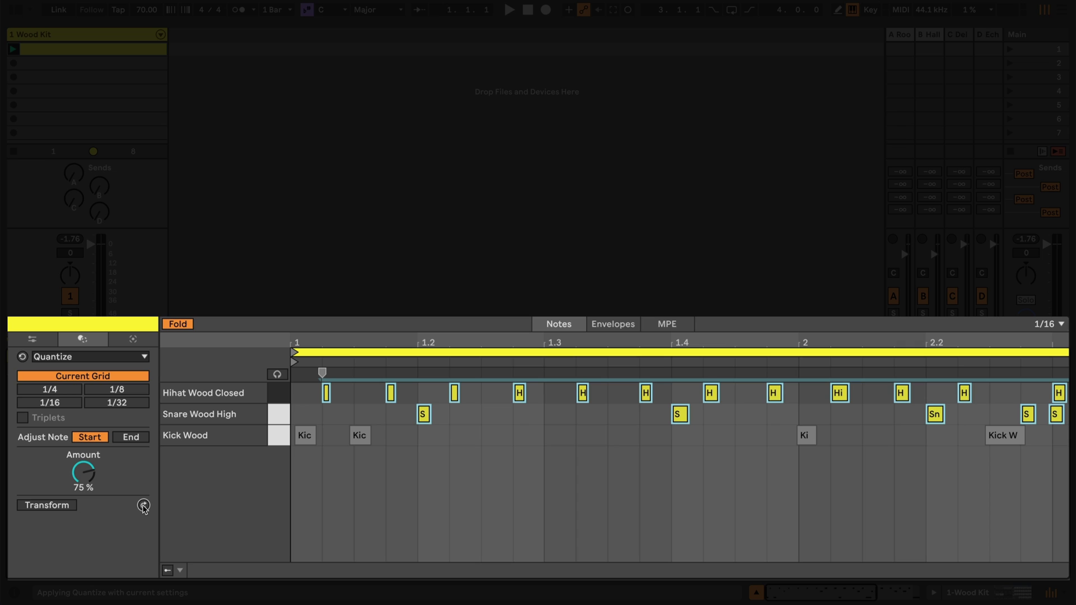
# Quantize the Kick Wood notes fully at 100% amount and play the clip to hear it
pyautogui.click(294, 399)
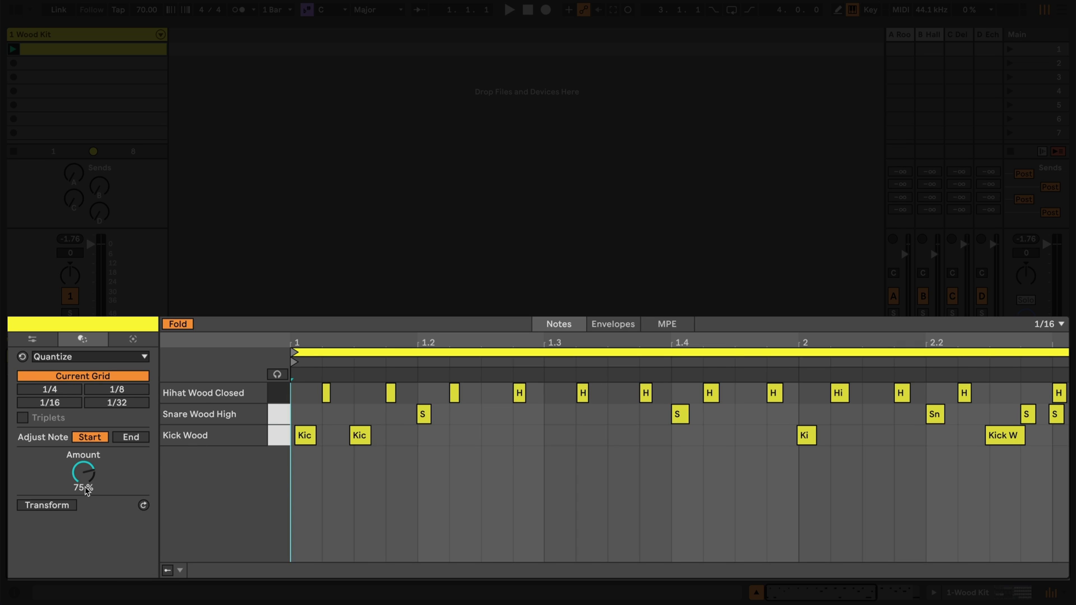
pyautogui.click(62, 506)
pyautogui.click(280, 436)
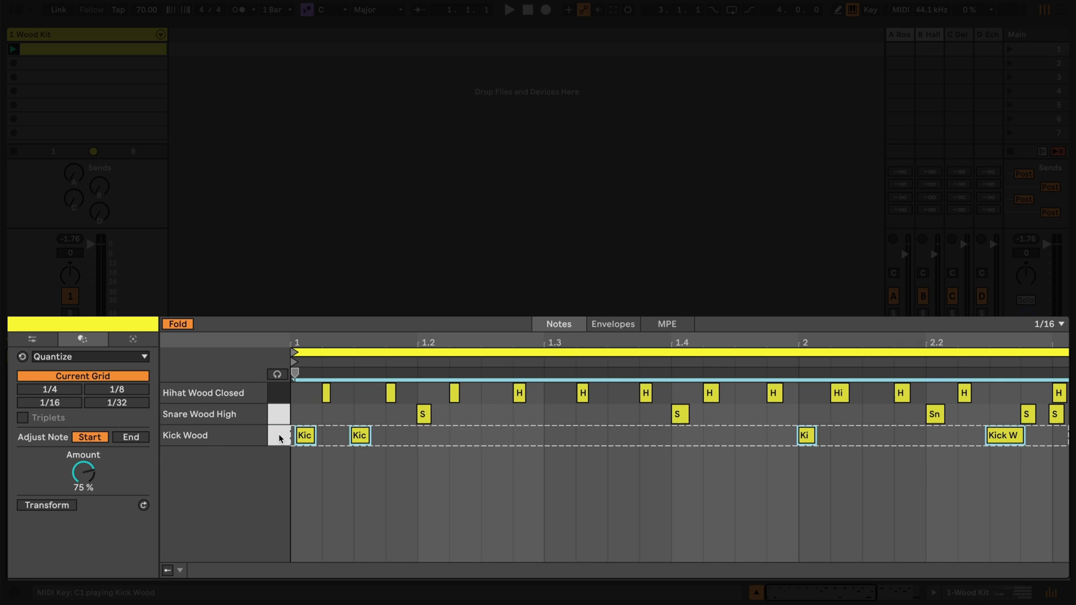
pyautogui.moveTo(86, 474); pyautogui.dragTo(86, 459)
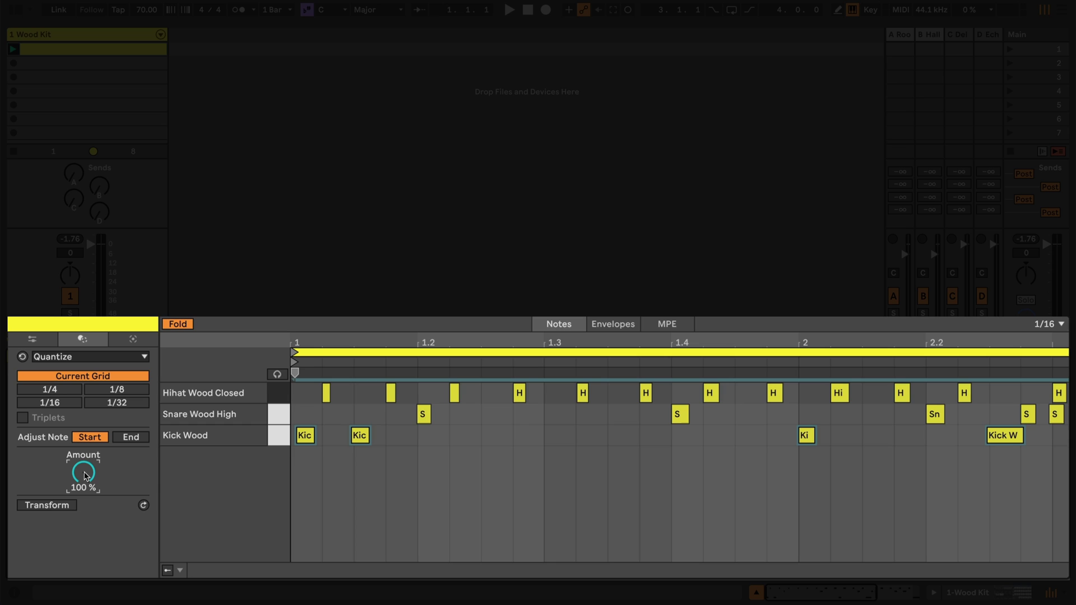
pyautogui.click(60, 506)
pyautogui.press('space')
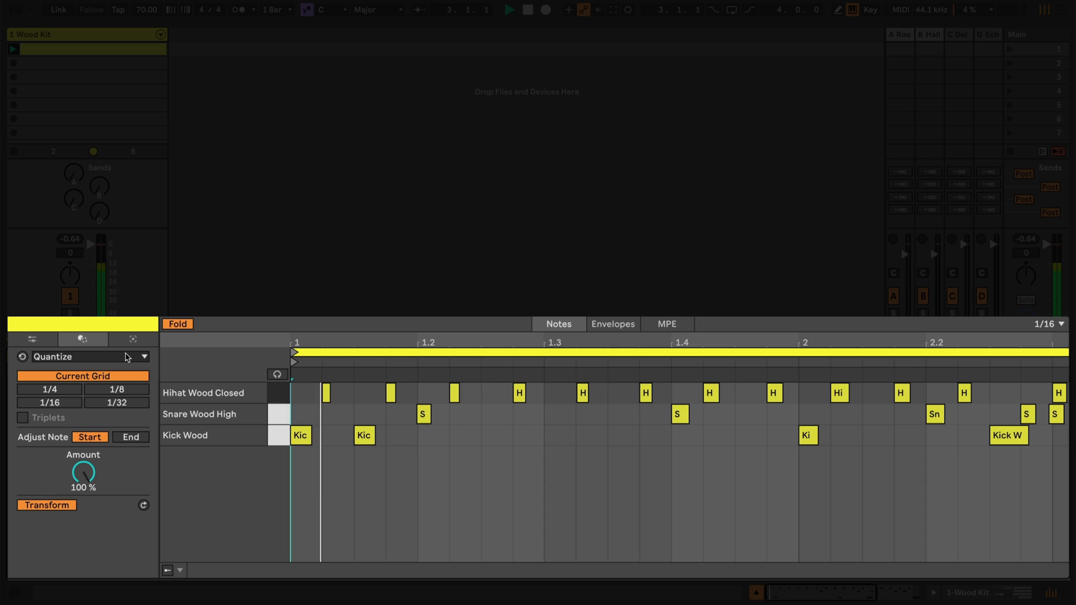
# Add Ornament flams to the hi-hat notes at about -23% position and 8.6% velocity, then audition
pyautogui.press('space')
pyautogui.click(128, 357)
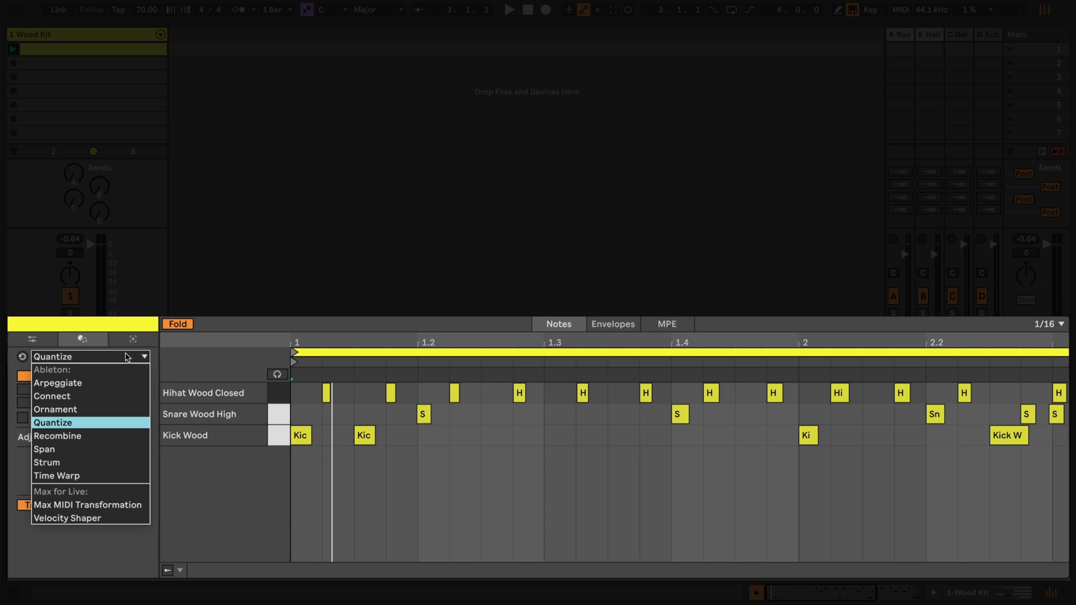
pyautogui.click(122, 409)
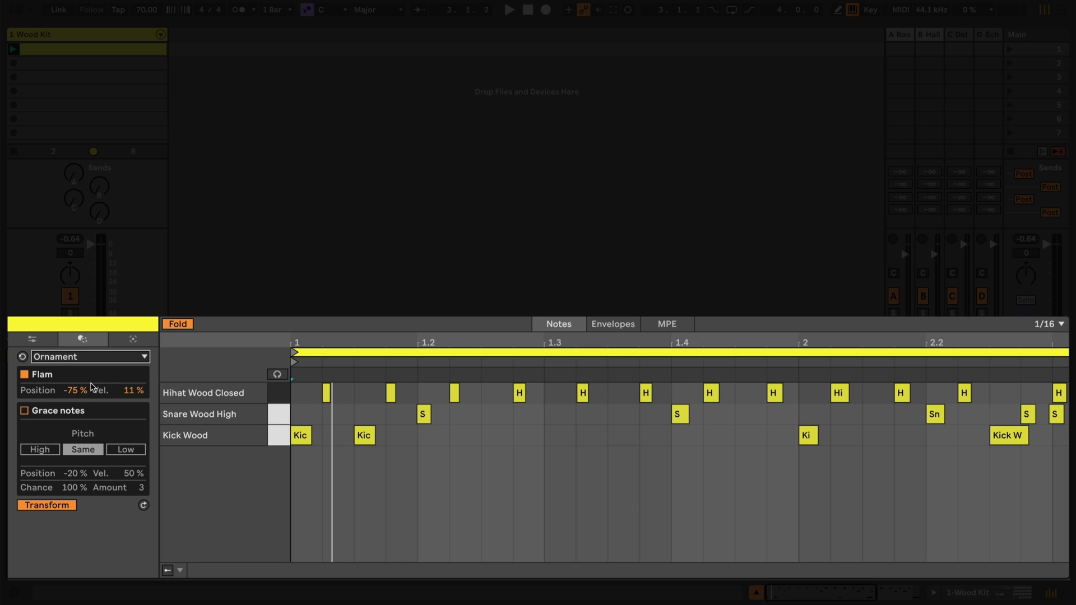
pyautogui.moveTo(78, 395)
pyautogui.mouseDown()
pyautogui.moveTo(76, 418)
pyautogui.moveTo(76, 398)
pyautogui.moveTo(133, 402)
pyautogui.moveTo(133, 376)
pyautogui.mouseUp()
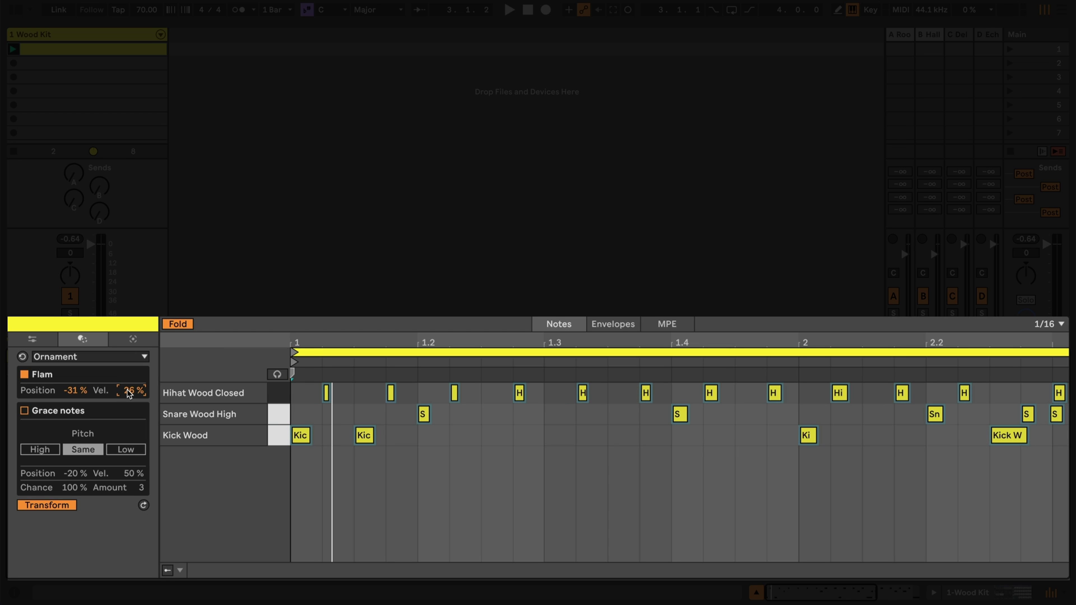
pyautogui.click(283, 395)
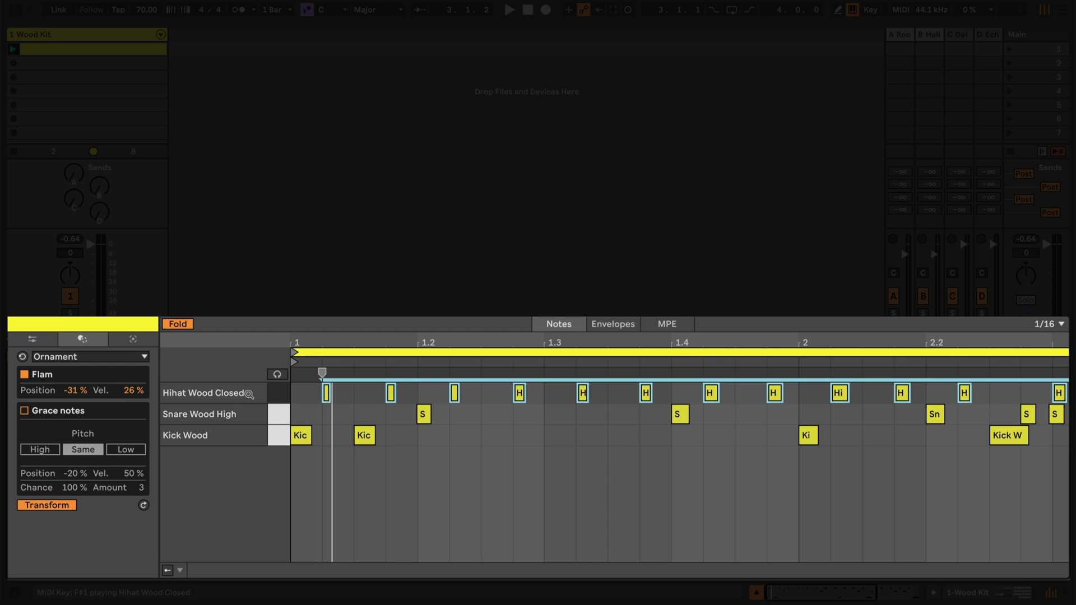
pyautogui.moveTo(82, 392); pyautogui.dragTo(132, 407)
pyautogui.press('space')
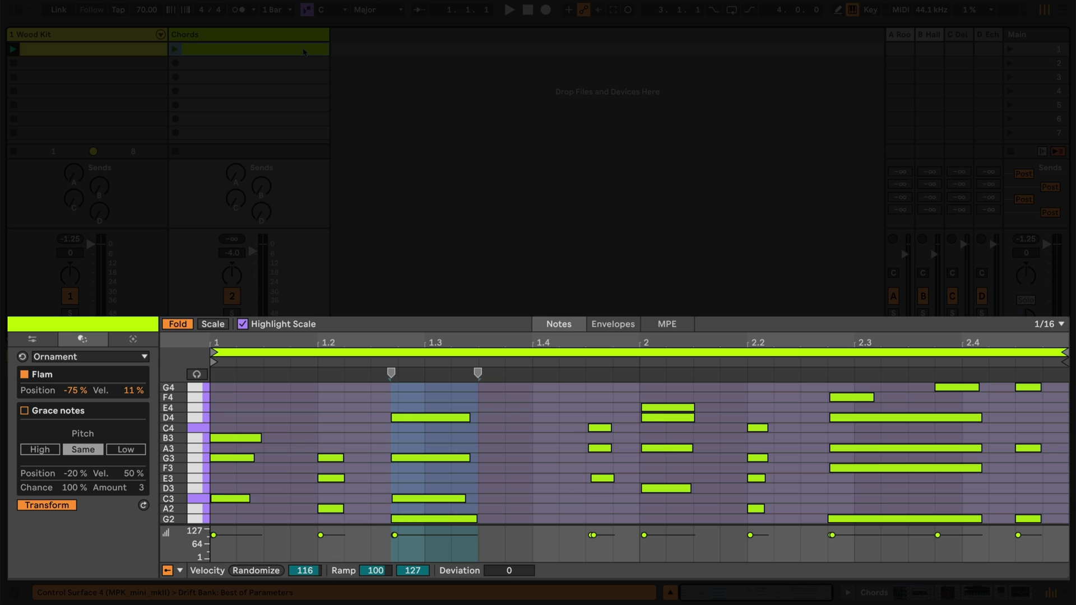
# Launch the Chords clip, stop the Wood Kit clip, and stop playback
pyautogui.click(174, 49)
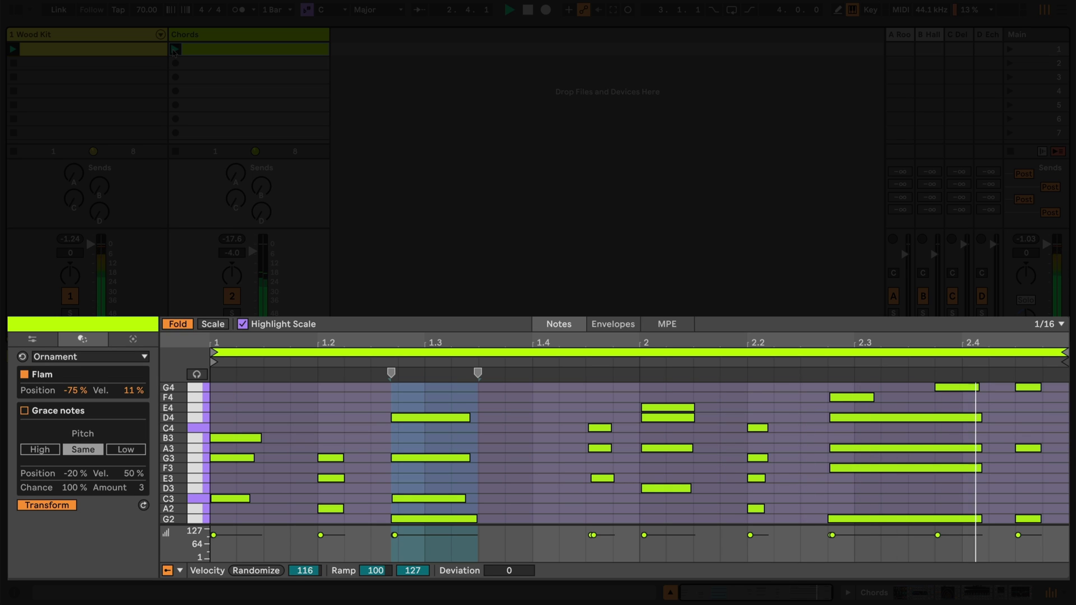
pyautogui.click(15, 152)
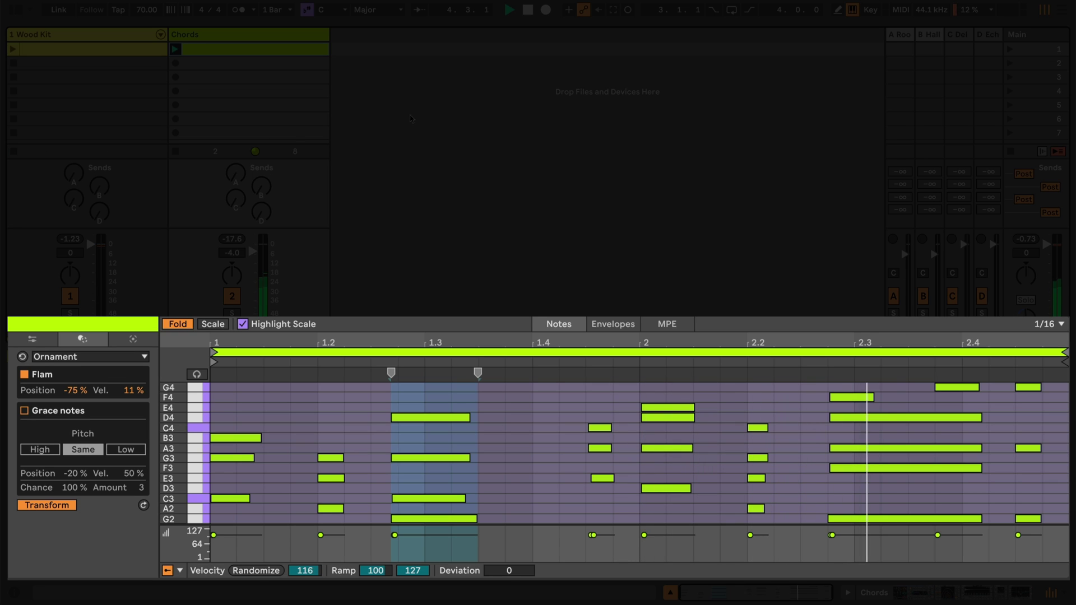
pyautogui.press('space')
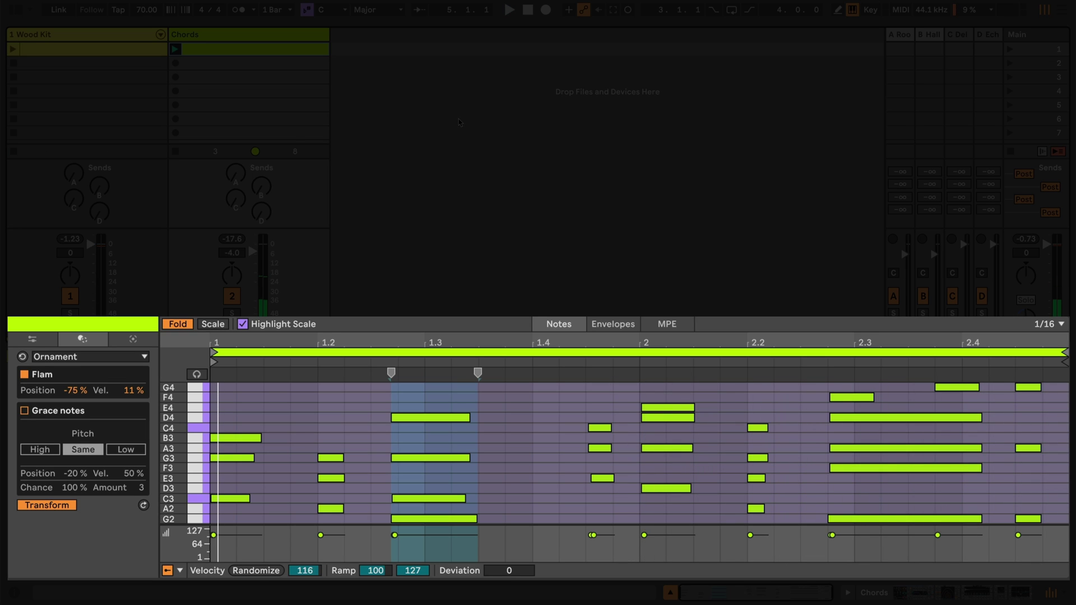
# Switch the Chords clip to Connect, enlarge the note editor, and set Rate to 1/16
pyautogui.click(212, 407)
pyautogui.click(99, 357)
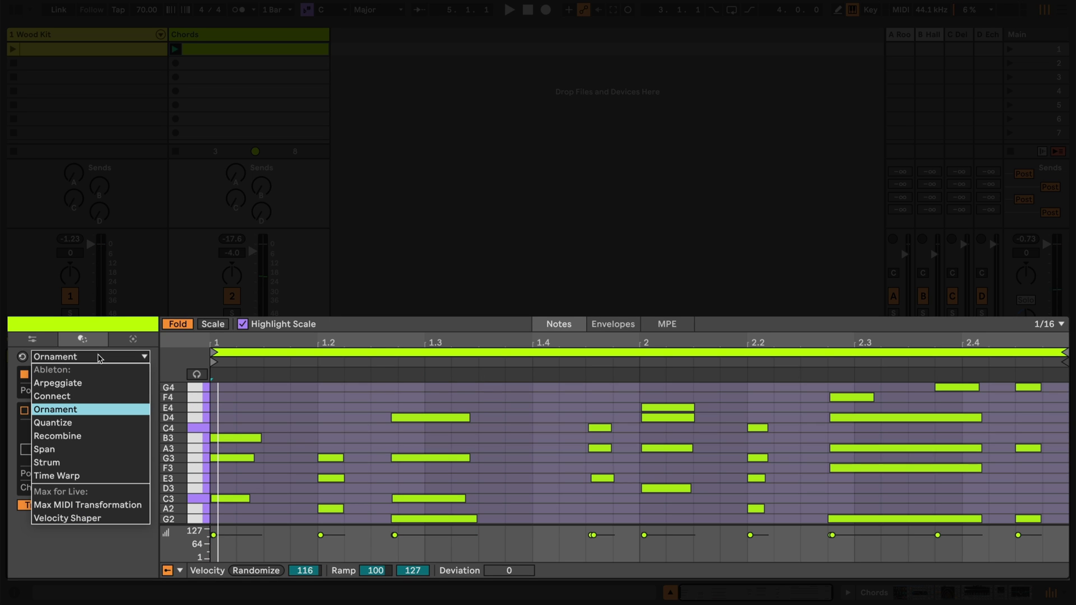
pyautogui.click(98, 396)
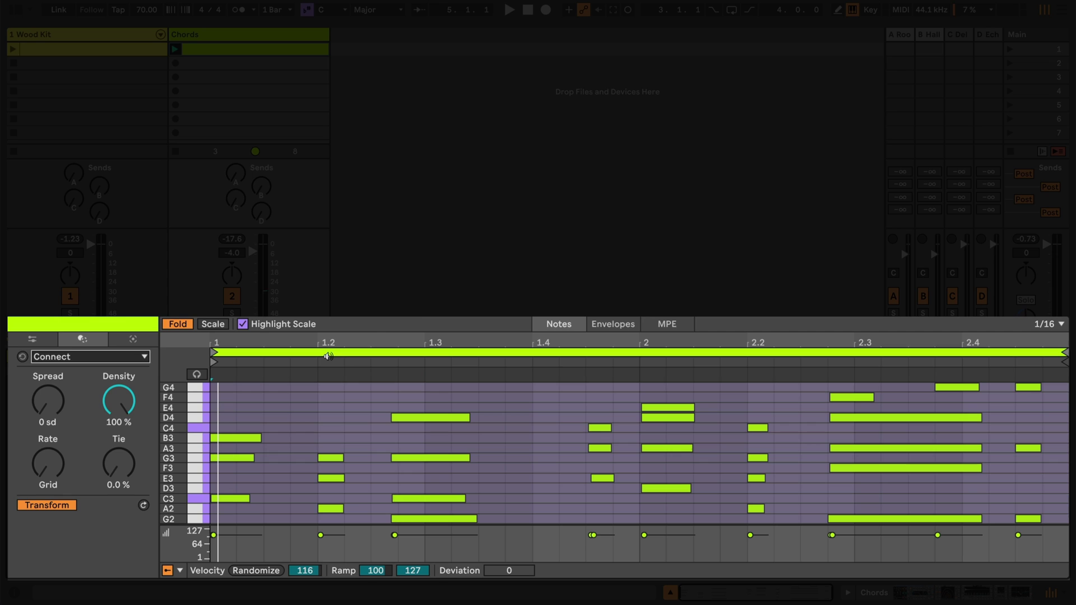
pyautogui.moveTo(411, 317); pyautogui.dragTo(411, 211)
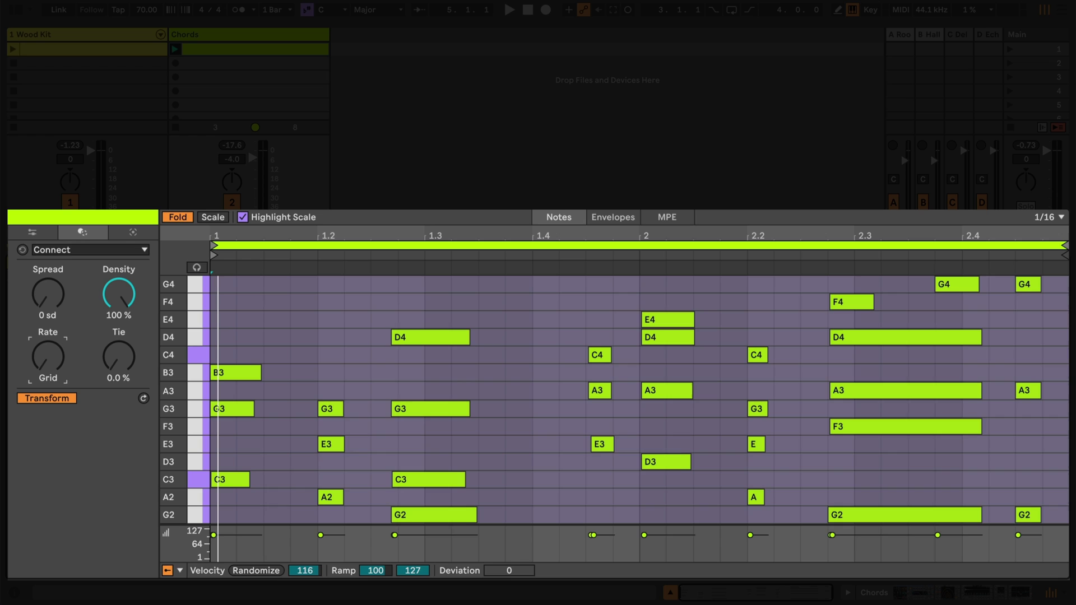
pyautogui.moveTo(48, 355)
pyautogui.mouseDown()
pyautogui.moveTo(48, 333)
pyautogui.moveTo(50, 362)
pyautogui.mouseUp()
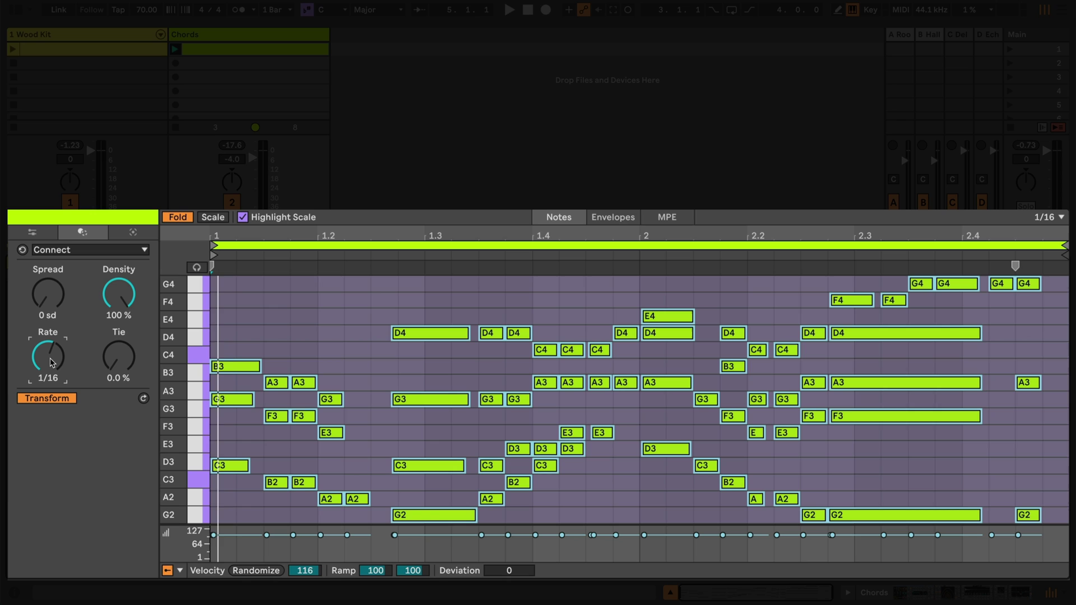
# Audition the connecting notes at different densities, finishing at 90% density
pyautogui.press('space')
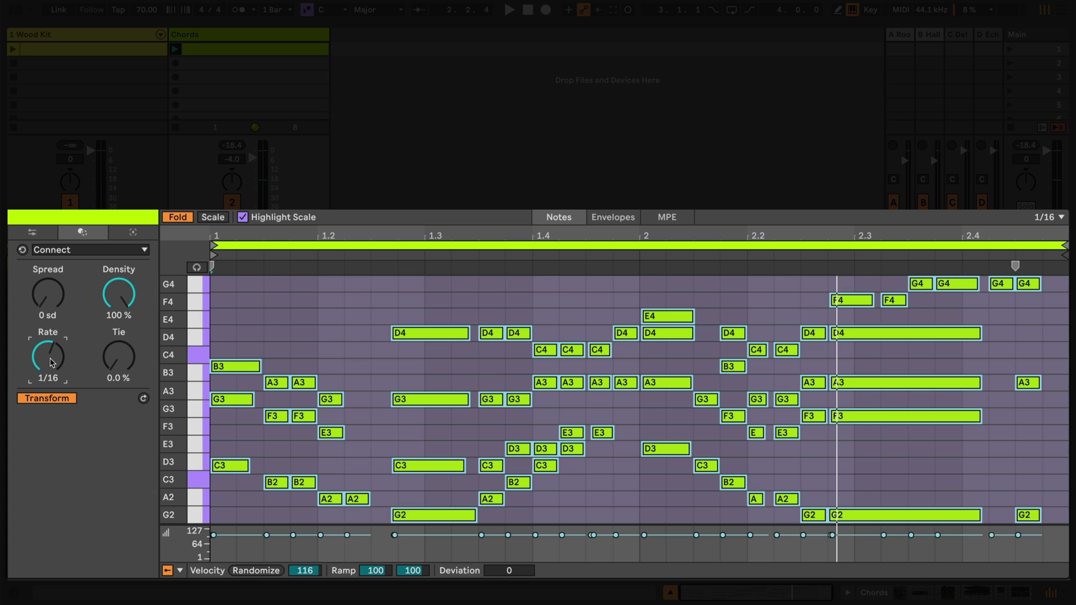
pyautogui.moveTo(118, 293); pyautogui.dragTo(118, 331)
pyautogui.press('space')
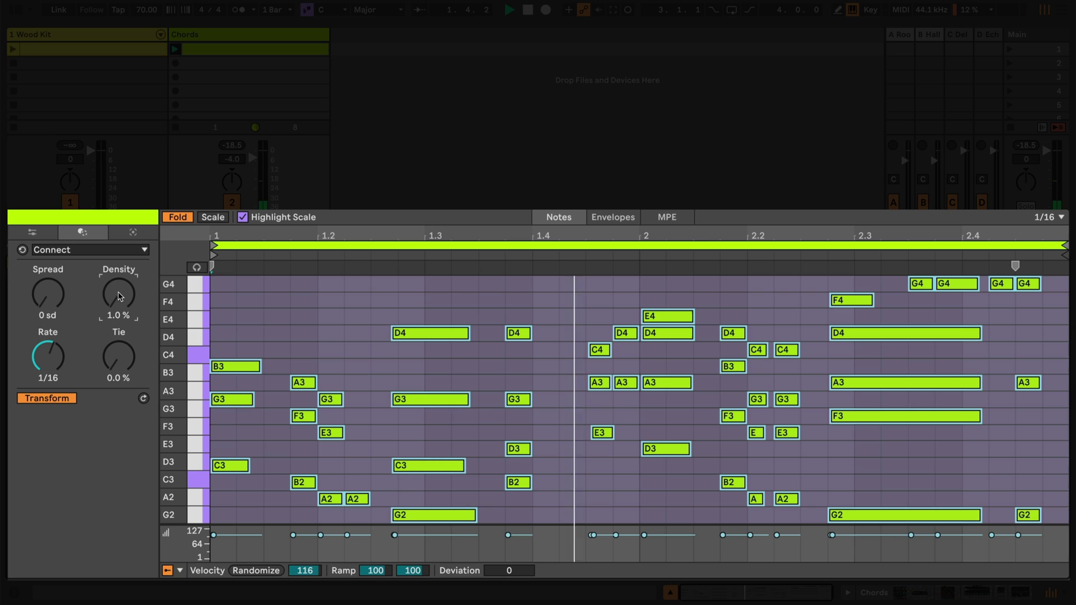
pyautogui.press('space')
pyautogui.moveTo(119, 297); pyautogui.dragTo(119, 242)
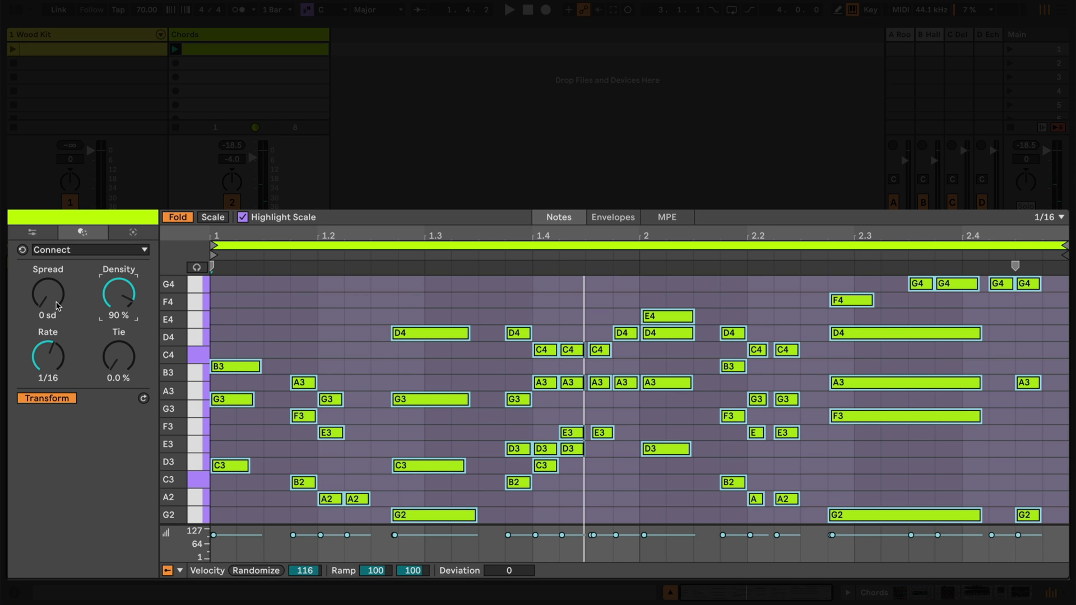
# Widen the Connect spread, audition it, and regenerate three different passing-note variations
pyautogui.moveTo(57, 302); pyautogui.dragTo(57, 287)
pyautogui.press('space')
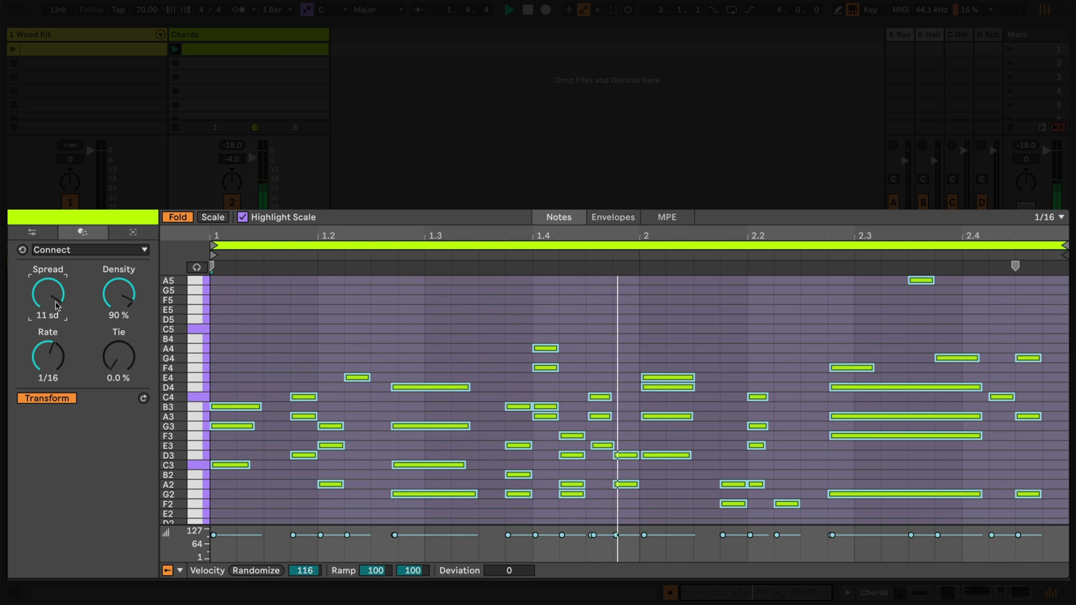
pyautogui.press('space')
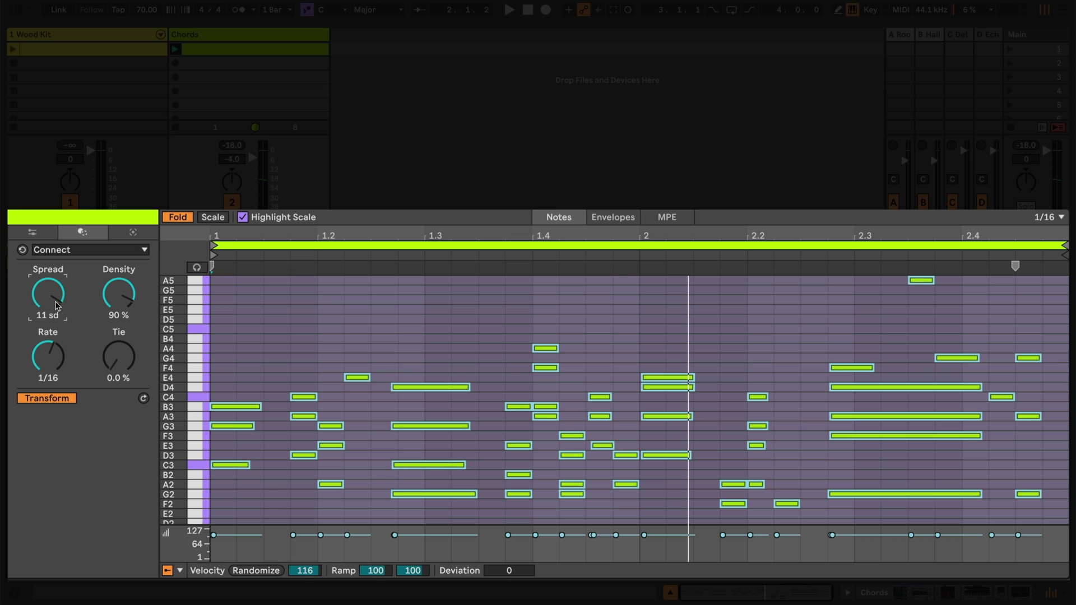
pyautogui.click(144, 399)
pyautogui.click(144, 399)
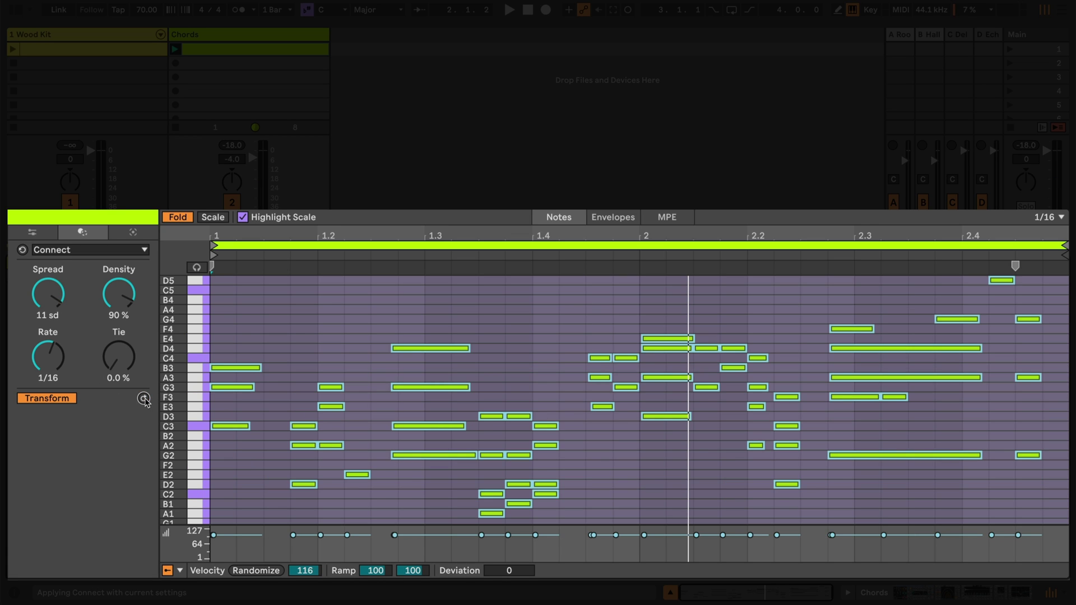
pyautogui.click(144, 399)
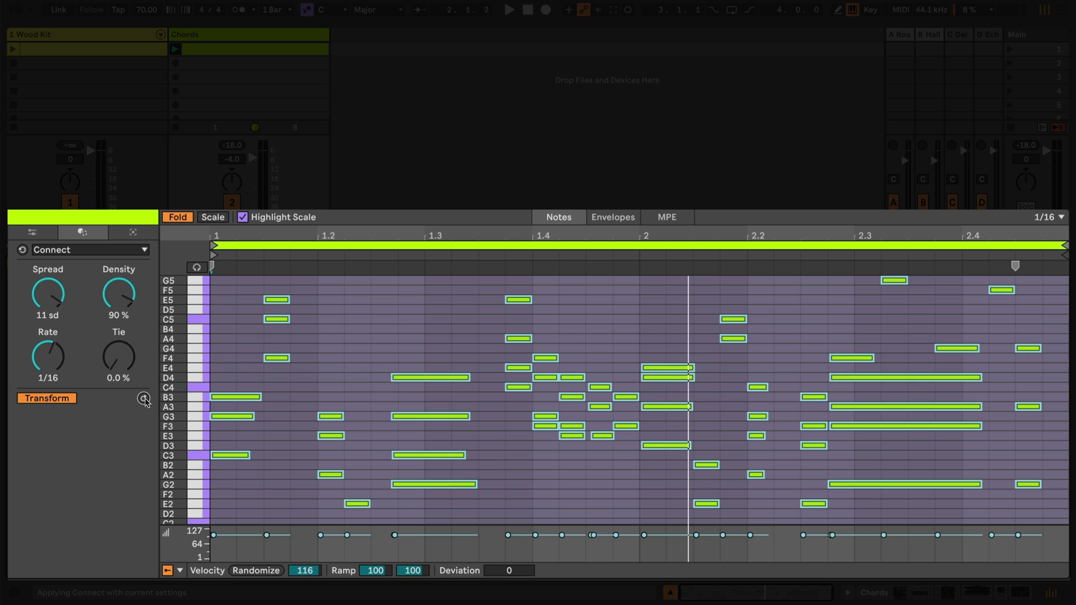
# Set Tie to 100% and narrow Spread from 11 sd to 2 sd while auditioning
pyautogui.click(112, 368)
pyautogui.moveTo(112, 369); pyautogui.dragTo(112, 282)
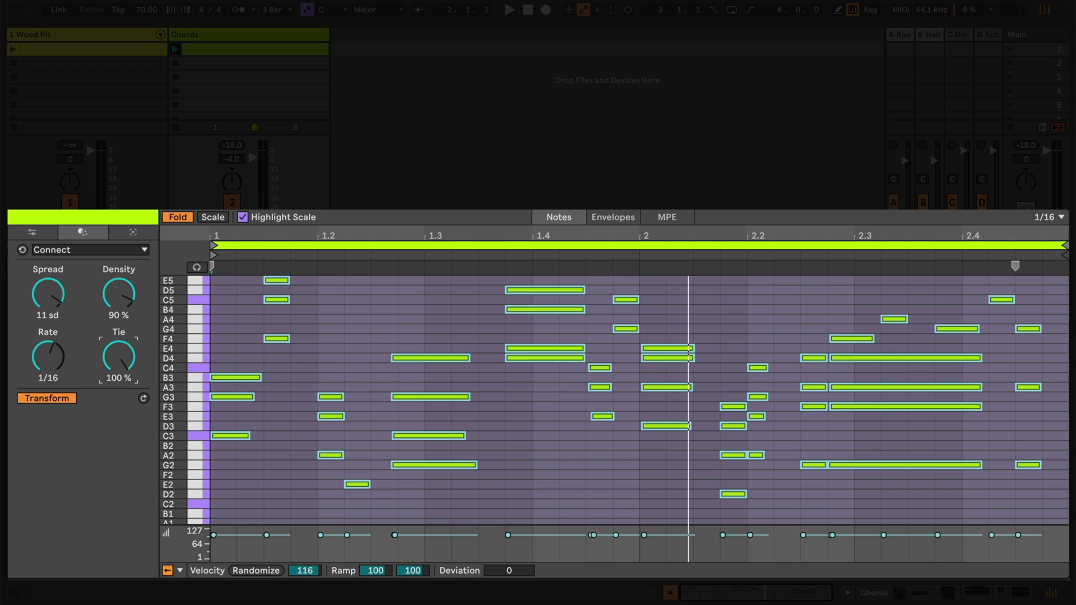
pyautogui.press('space')
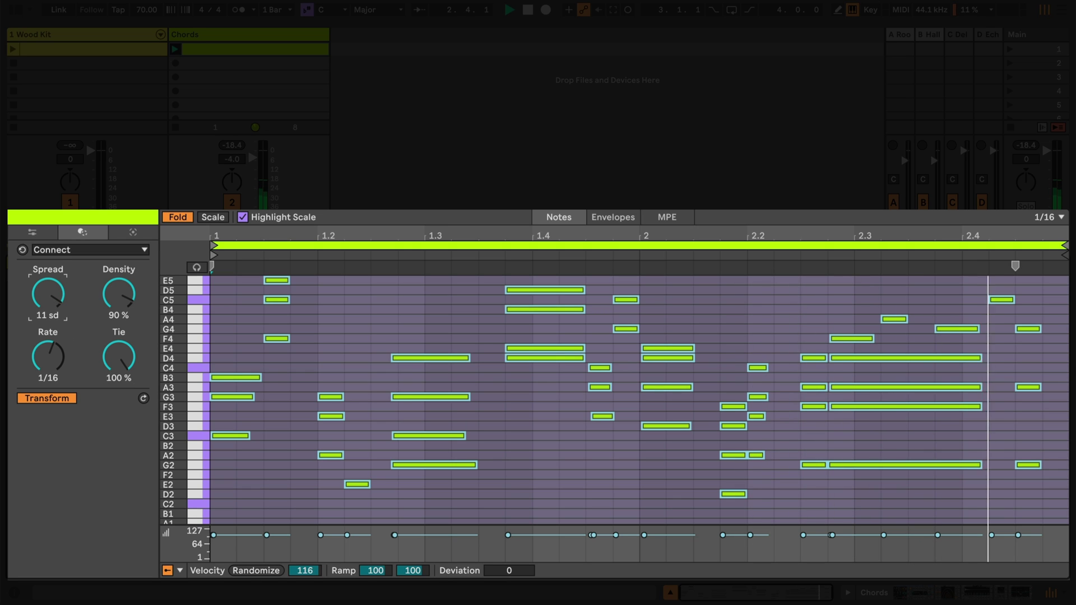
pyautogui.moveTo(54, 303); pyautogui.dragTo(55, 325)
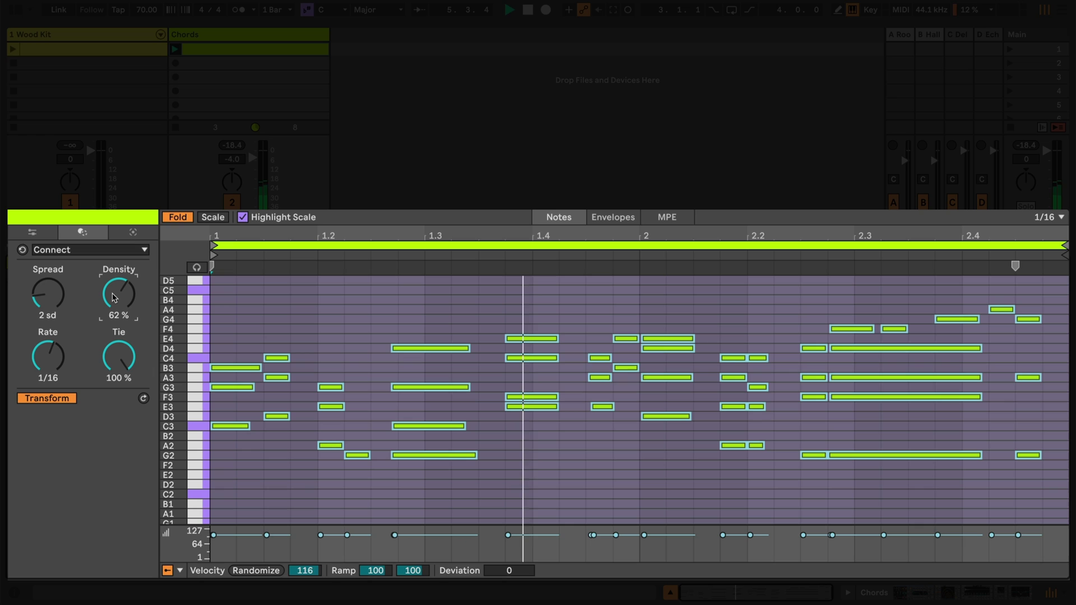
pyautogui.press('space')
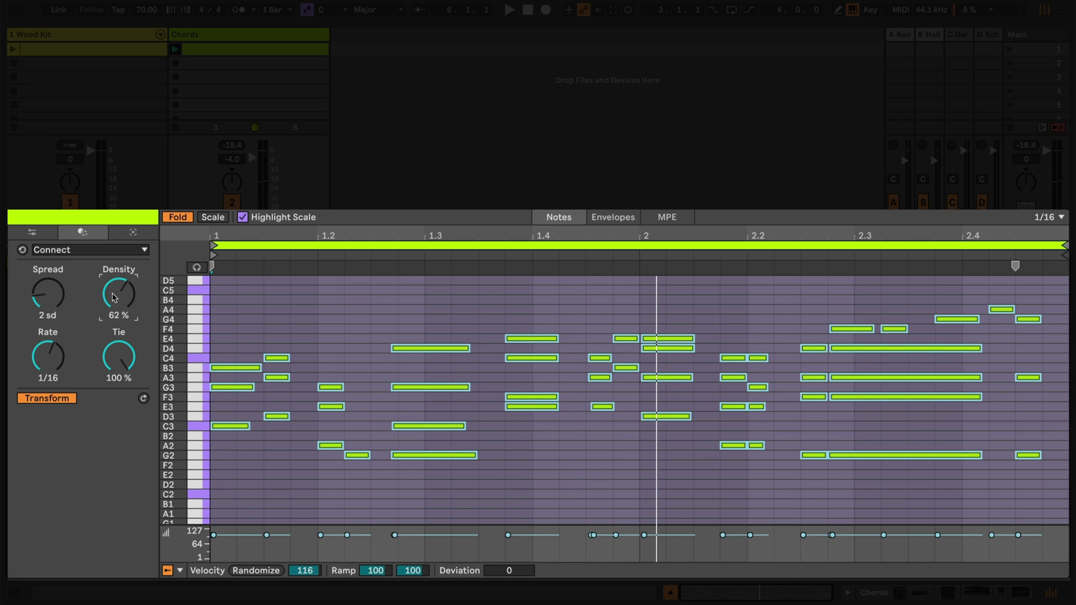
# Switch to Span and audition the chords in Legato and then Staccato modes
pyautogui.click(83, 251)
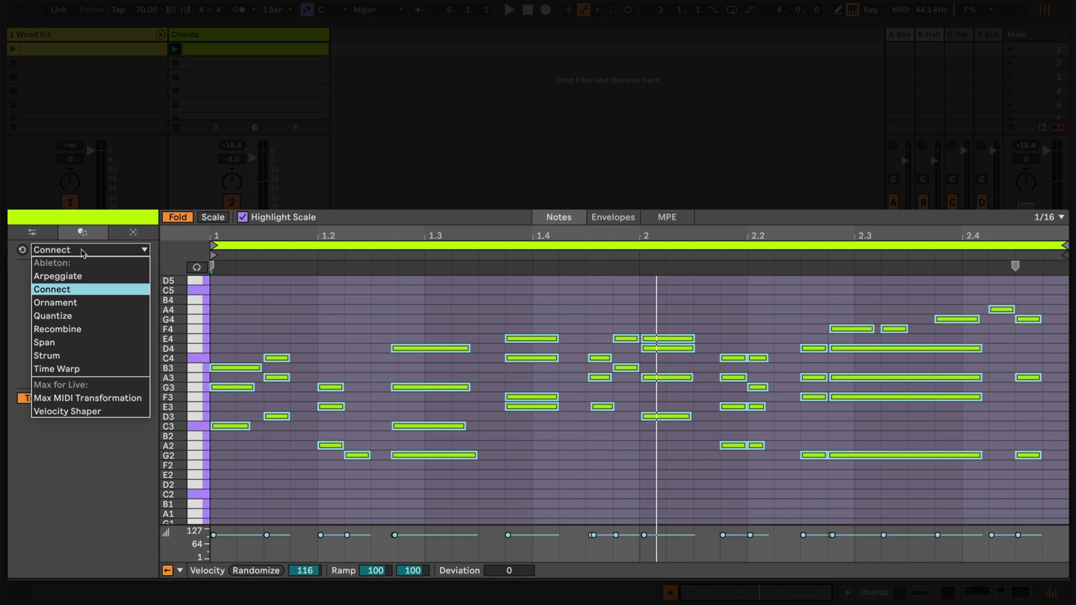
pyautogui.click(79, 343)
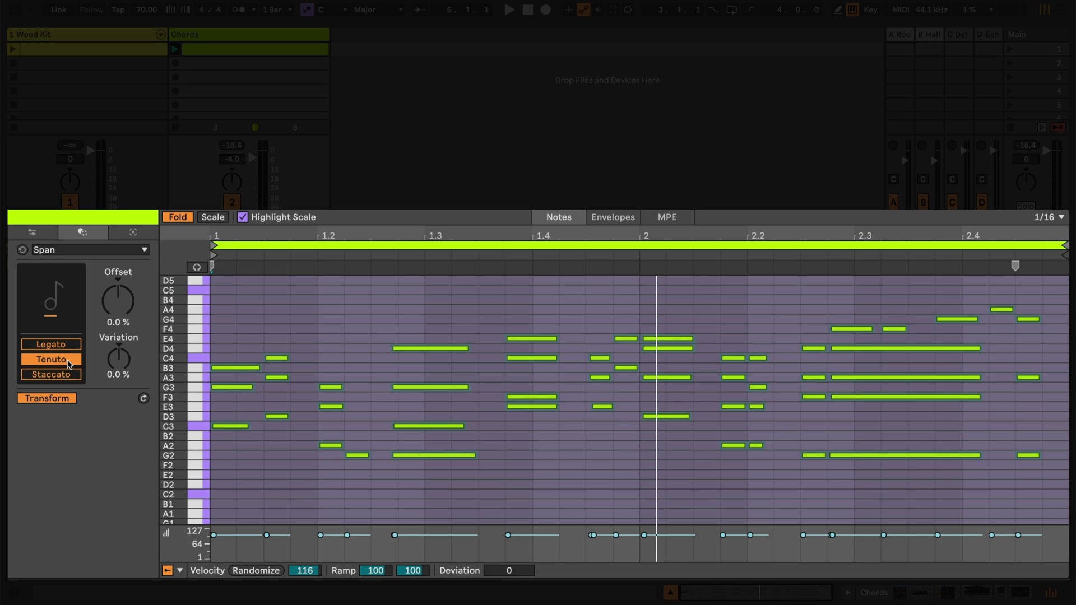
pyautogui.click(51, 344)
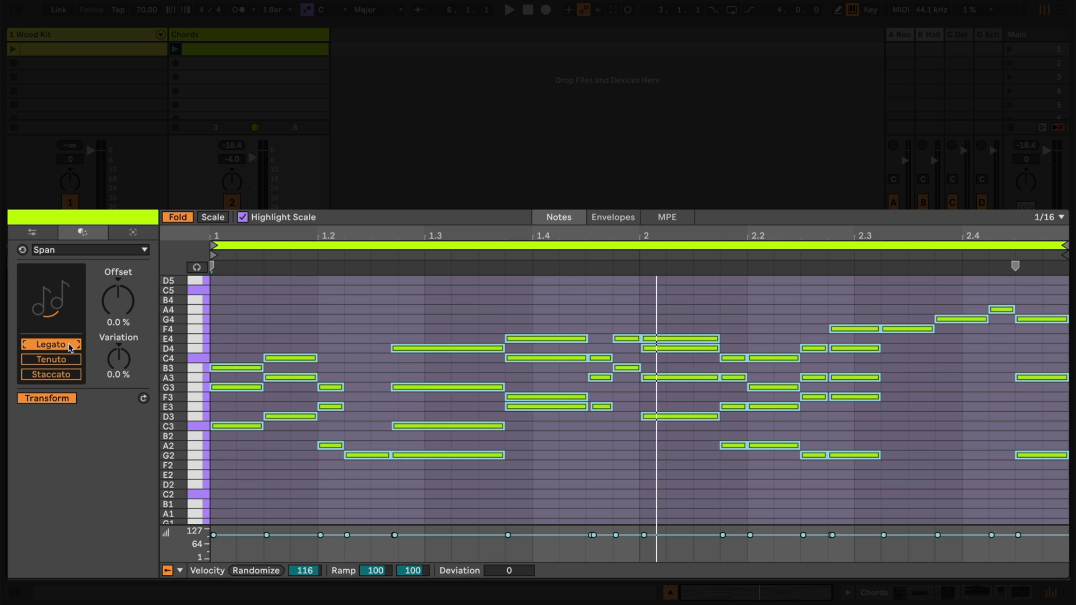
pyautogui.press('space')
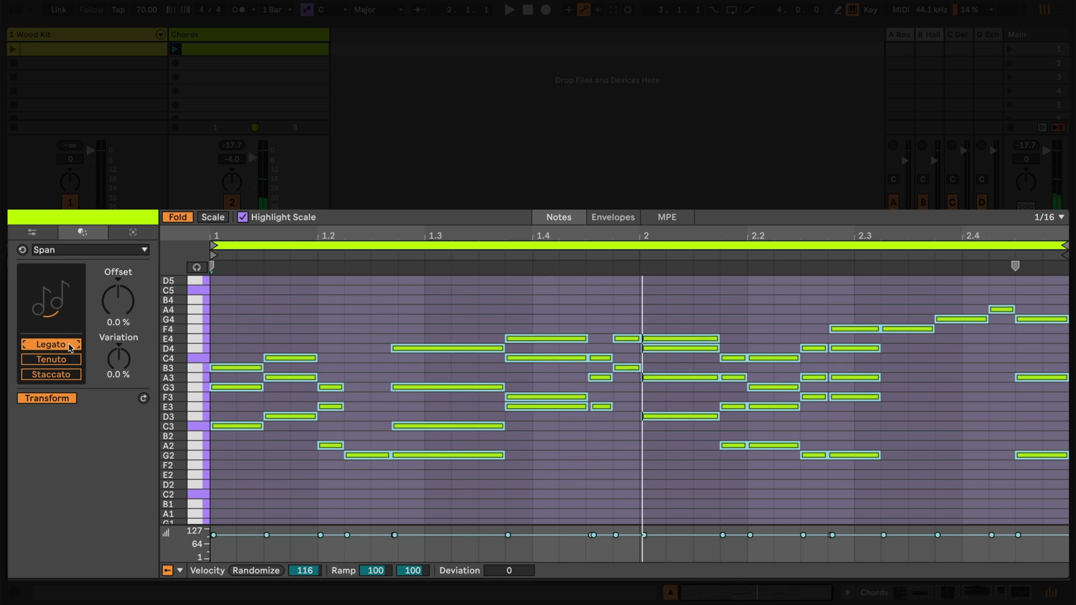
pyautogui.click(70, 376)
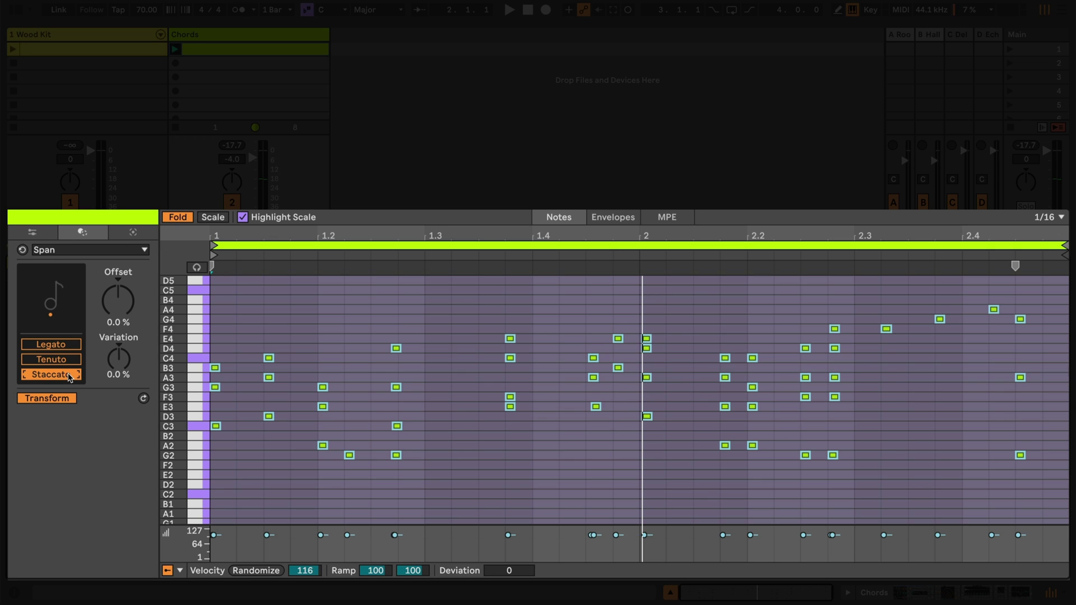
pyautogui.press('space')
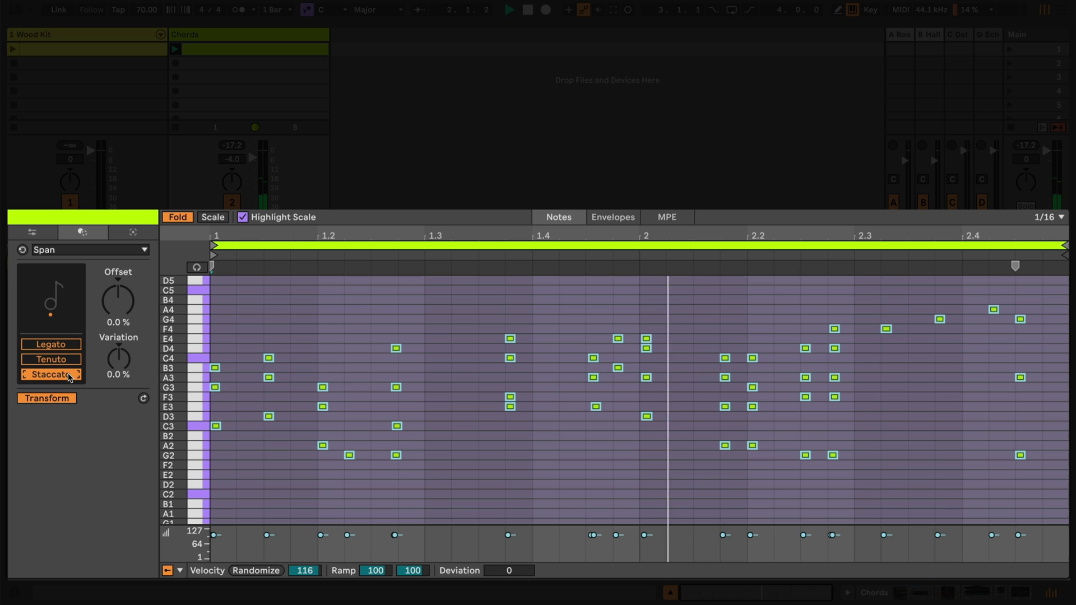
pyautogui.press('space')
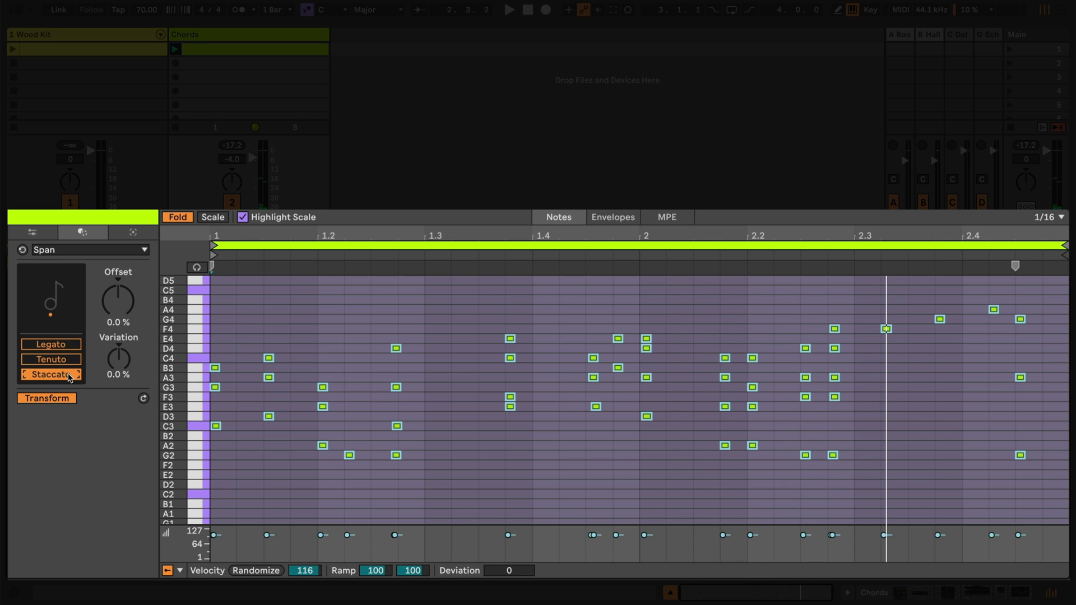
# Set Span to Tenuto and adjust Offset from -75% up to -46%
pyautogui.click(71, 363)
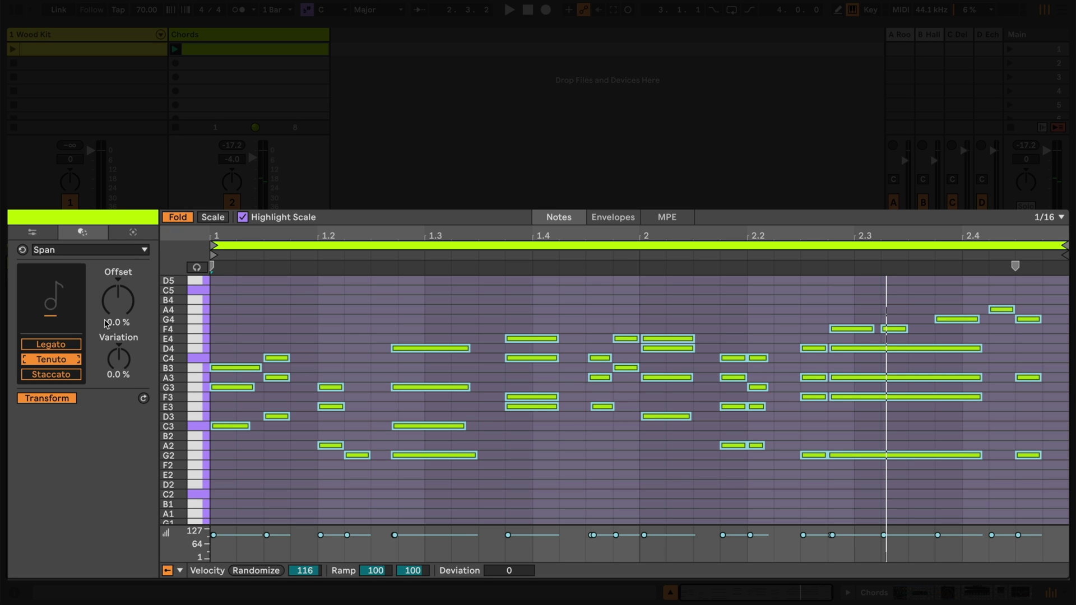
pyautogui.moveTo(125, 307)
pyautogui.mouseDown()
pyautogui.moveTo(119, 339)
pyautogui.moveTo(120, 320)
pyautogui.mouseUp()
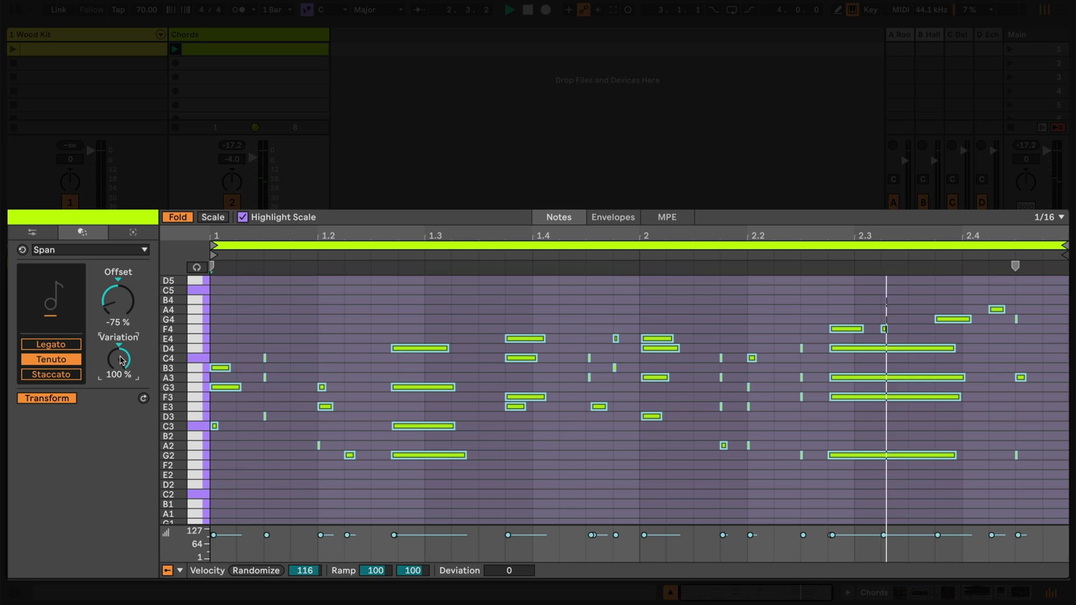
pyautogui.click(118, 301)
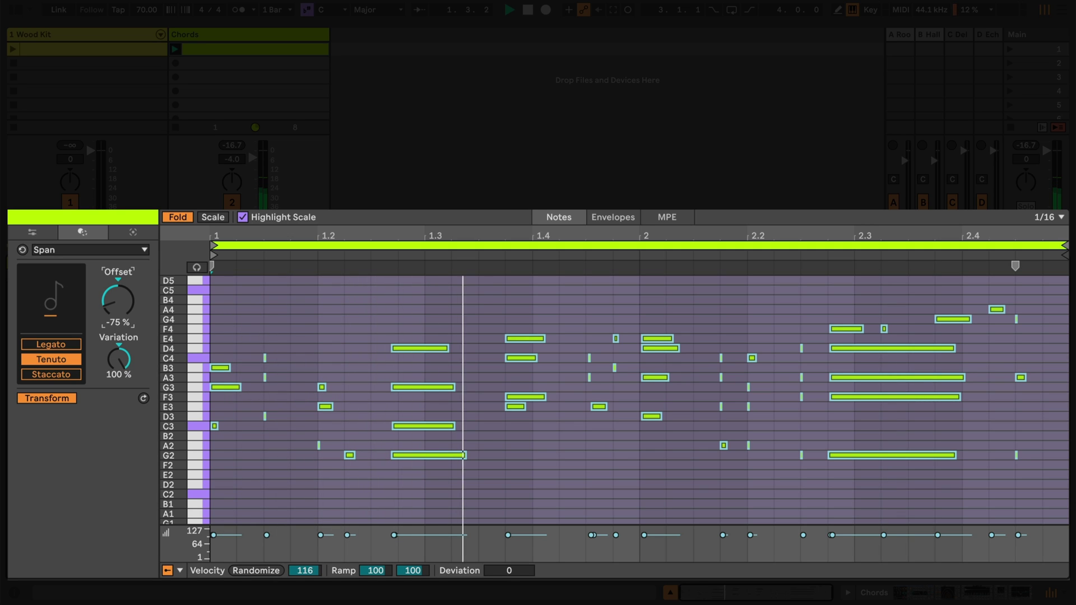
pyautogui.moveTo(117, 317); pyautogui.dragTo(117, 297)
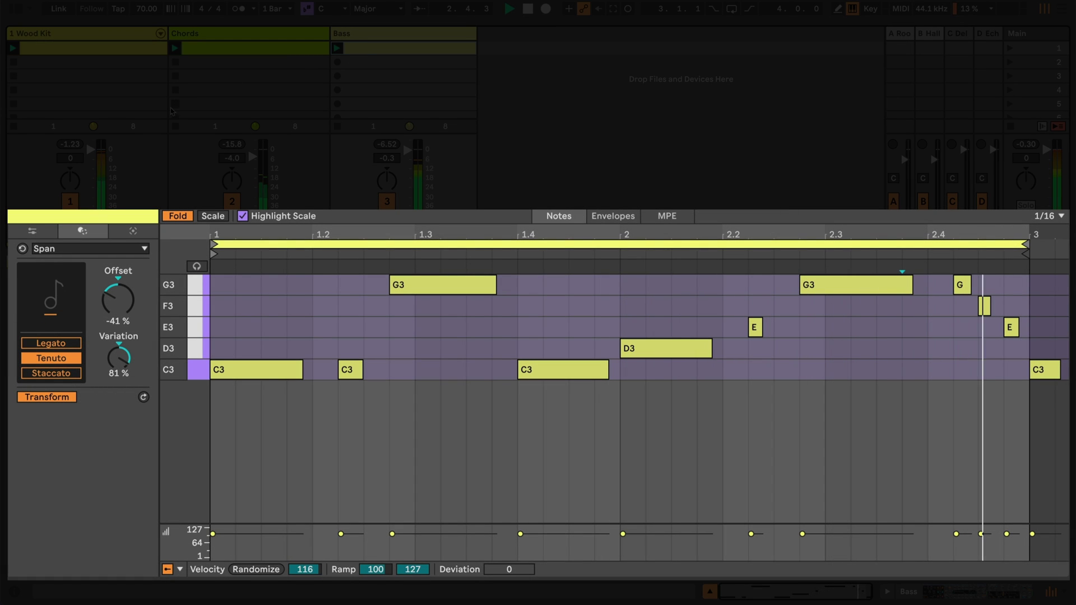
# Show the Wood Kit clip, then bring the Bass clip's notes into the editor
pyautogui.click(15, 130)
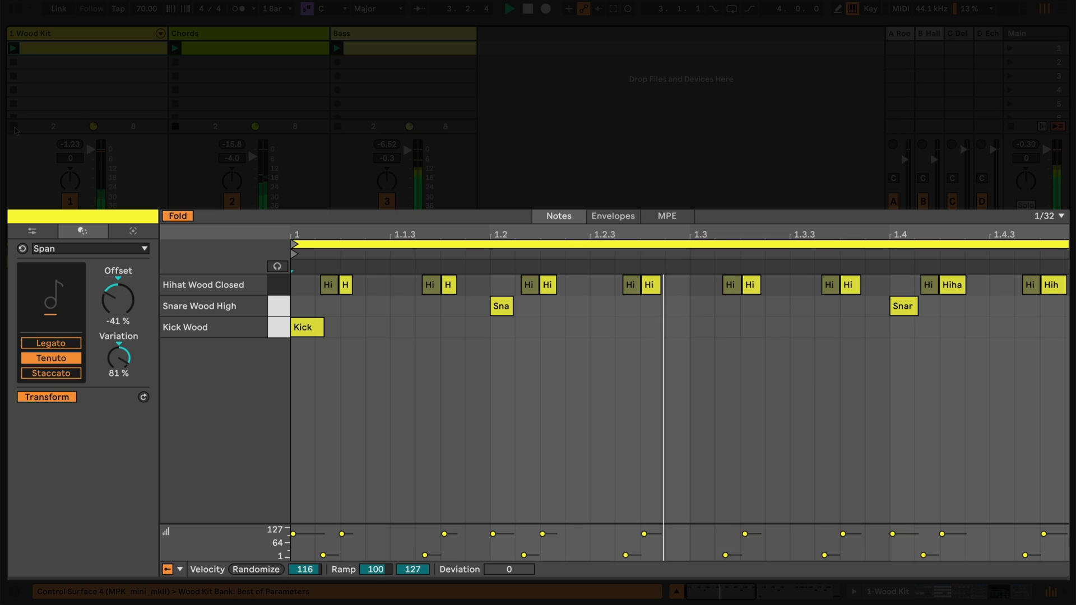
pyautogui.click(432, 49)
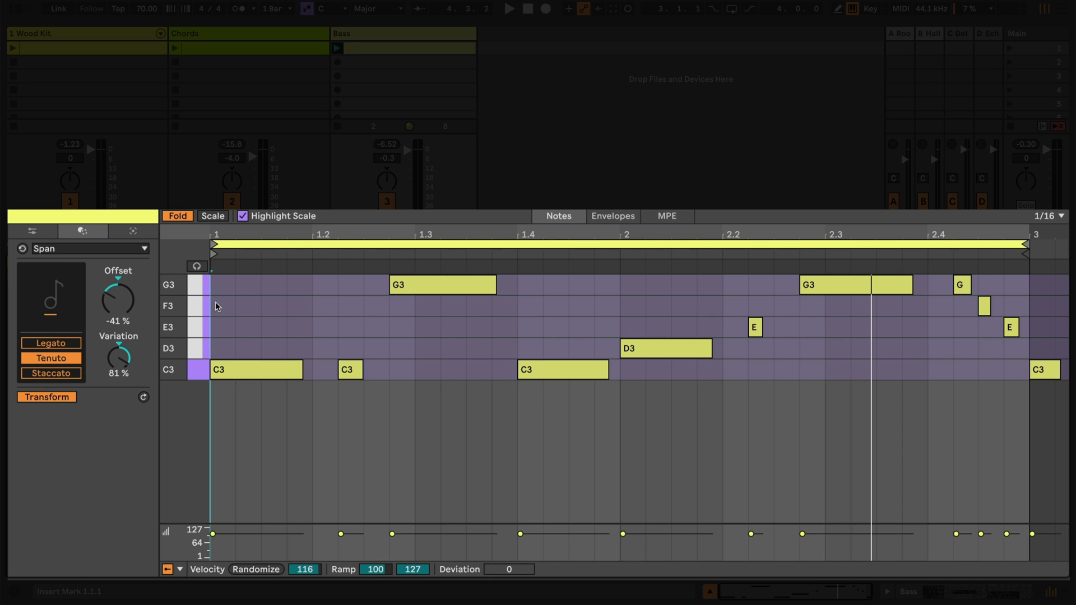
# Add +3 sd intervals to all Bass notes, stacking each into a three-note chord
pyautogui.hotkey('ctrl', 'a')
pyautogui.click(48, 234)
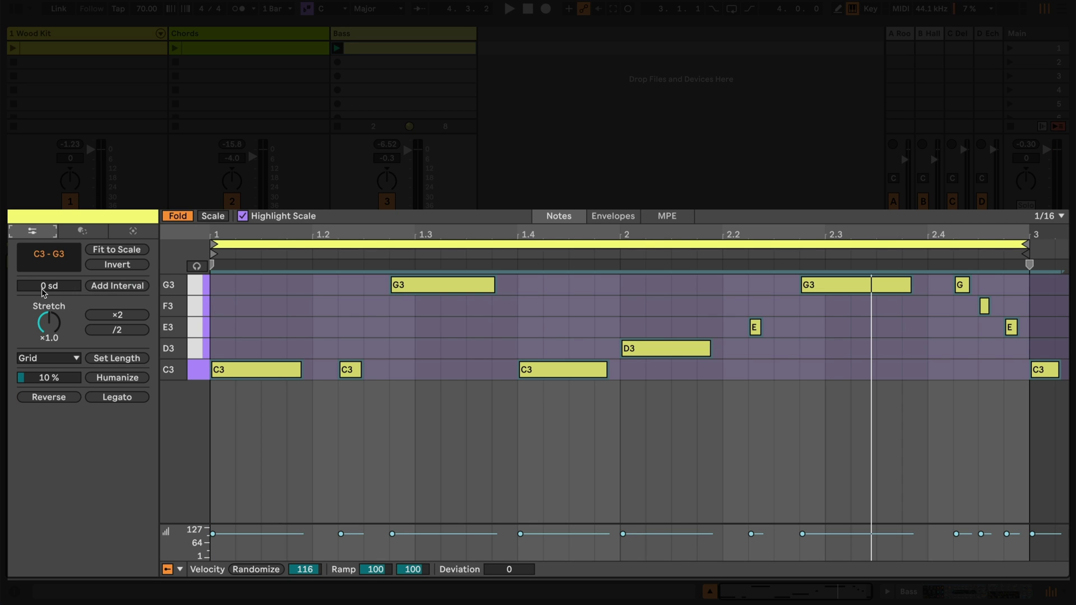
pyautogui.scroll(3, 43, 286)
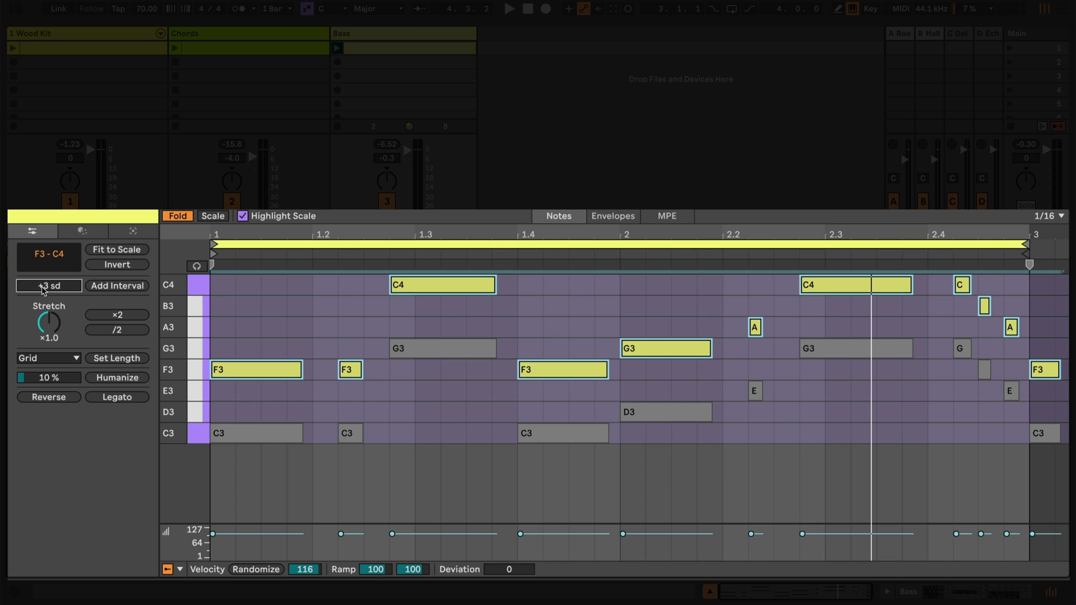
pyautogui.click(114, 286)
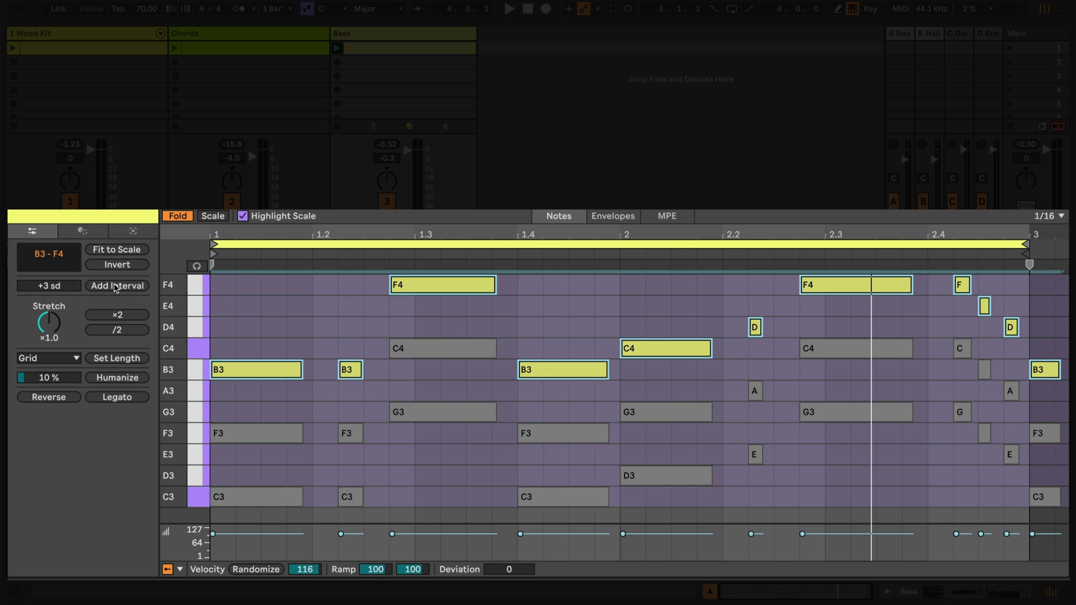
pyautogui.click(211, 305)
pyautogui.click(86, 235)
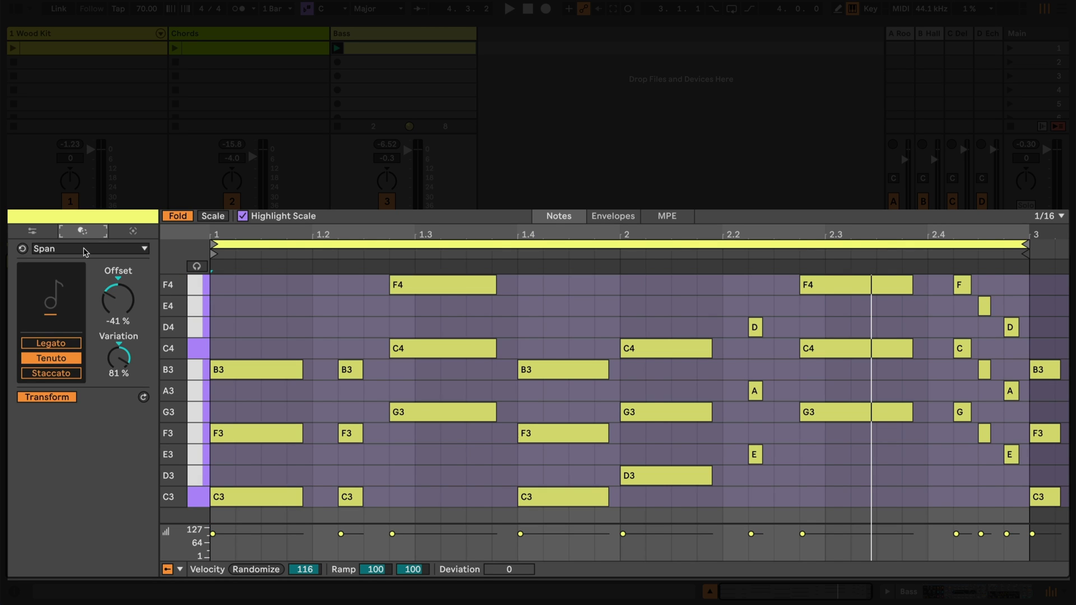
# Arpeggiate the Bass chords in Con & Diverge style and play the clip to hear it
pyautogui.click(85, 250)
pyautogui.click(77, 274)
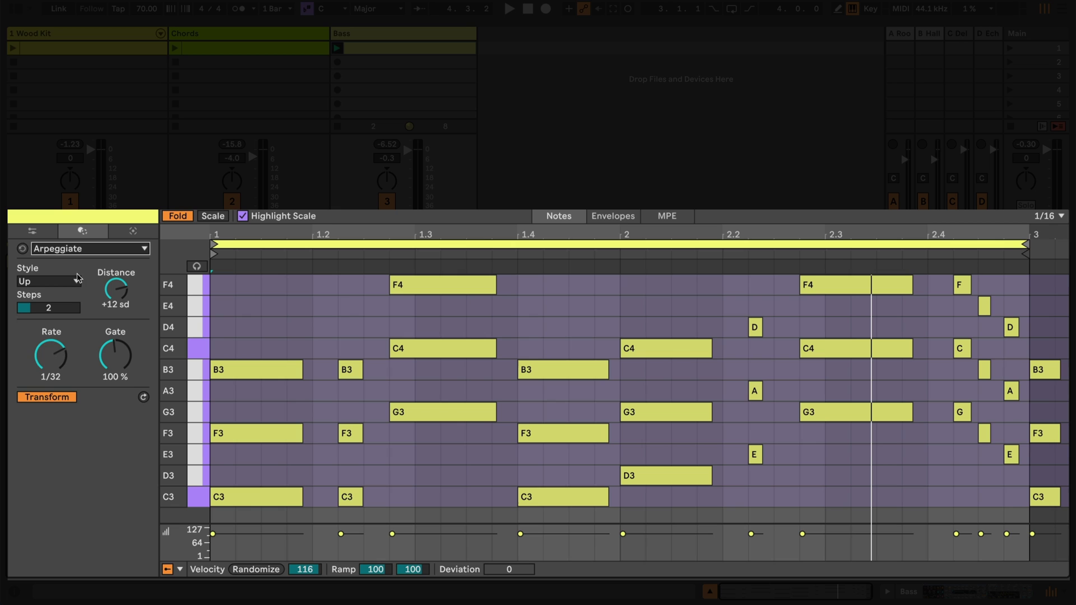
pyautogui.click(75, 281)
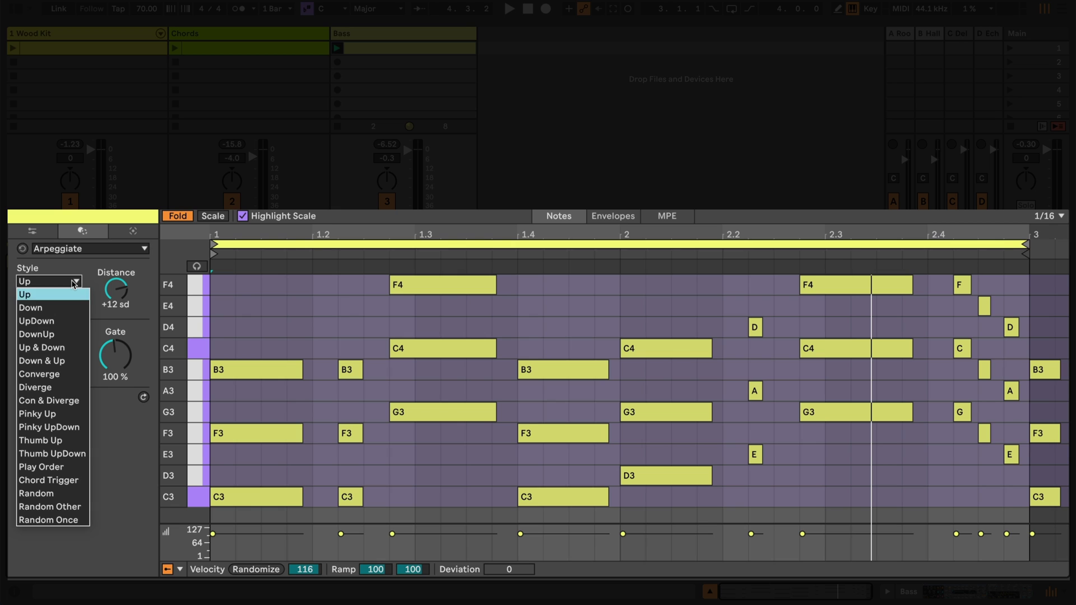
pyautogui.click(66, 401)
pyautogui.press('space')
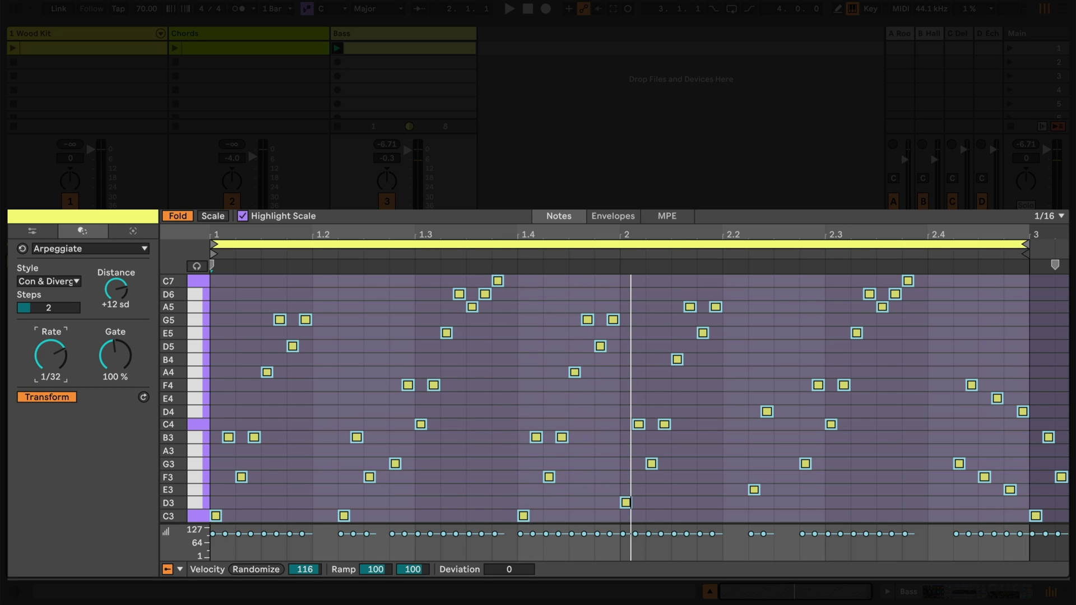
# Try a 1/16 arpeggio rate and narrower pitch distances while playing the bass clip
pyautogui.moveTo(50, 355); pyautogui.dragTo(114, 362)
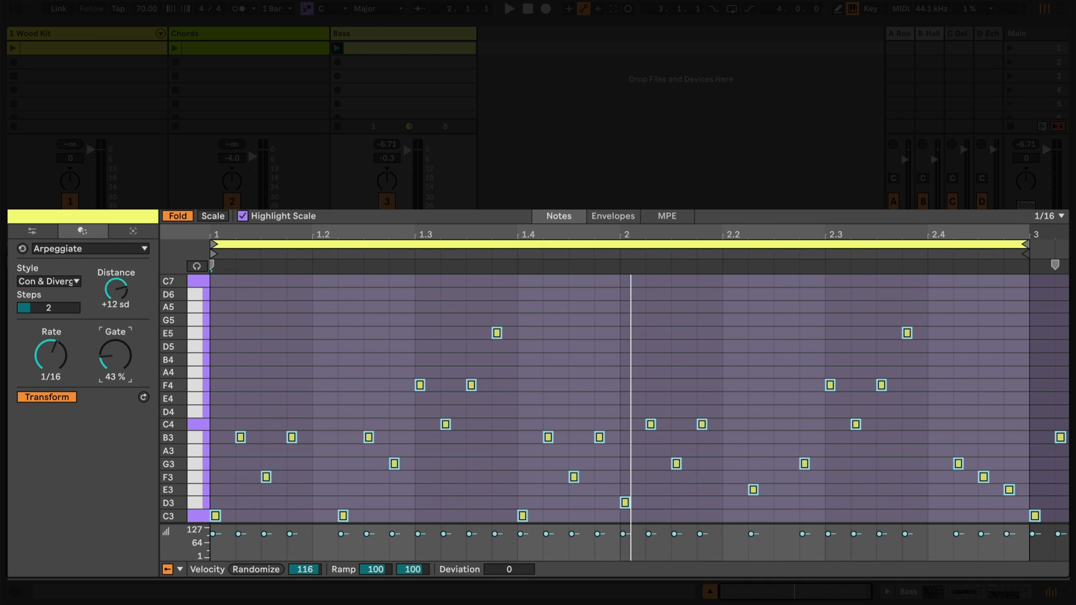
pyautogui.press('space')
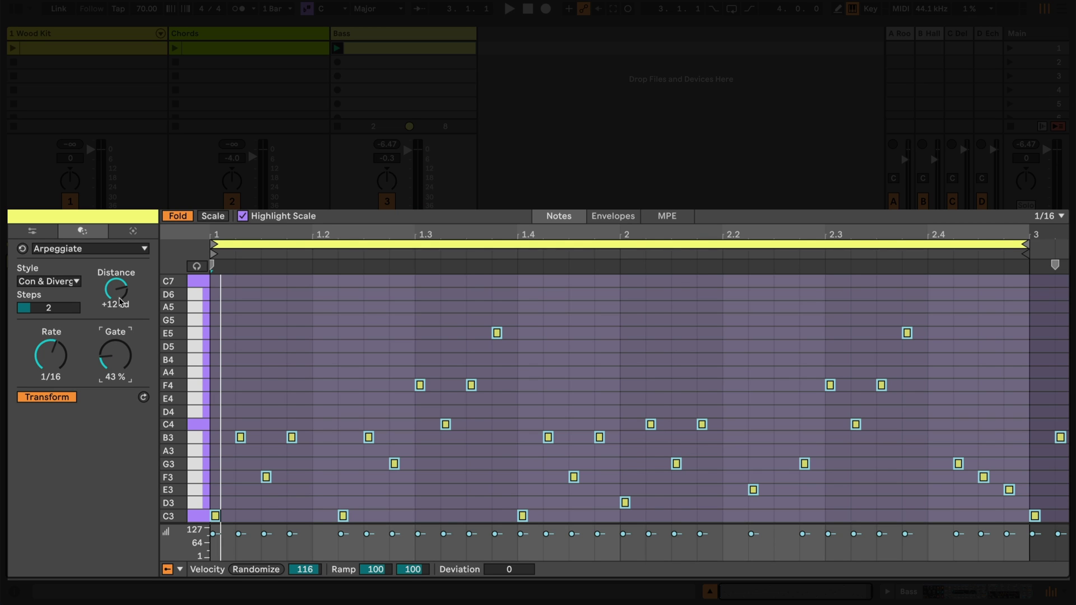
pyautogui.moveTo(116, 289); pyautogui.dragTo(116, 303)
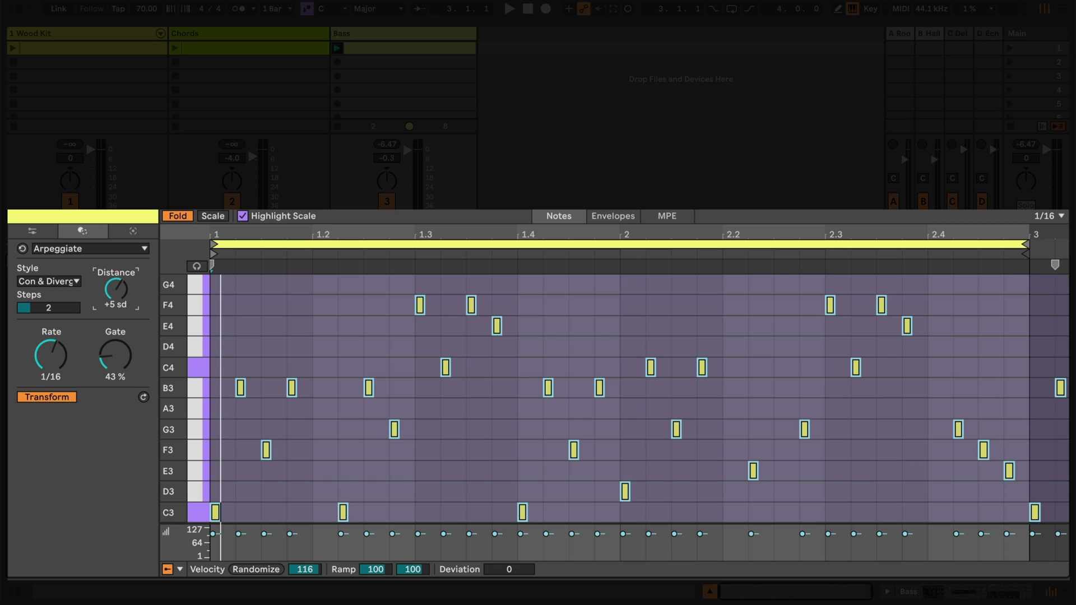
pyautogui.press('space')
pyautogui.moveTo(116, 289); pyautogui.dragTo(116, 297)
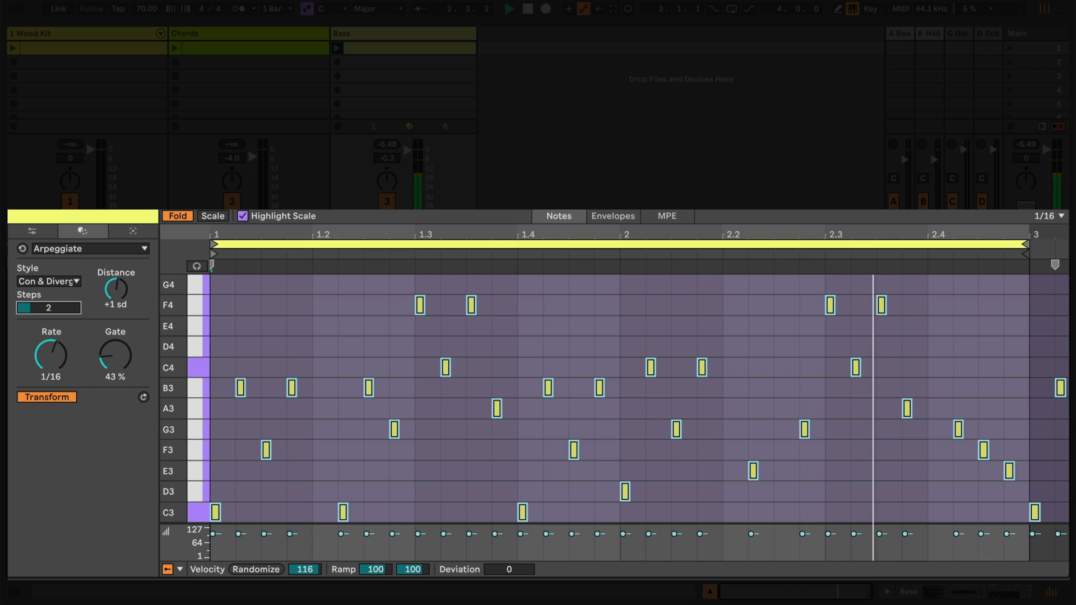
pyautogui.write('4')
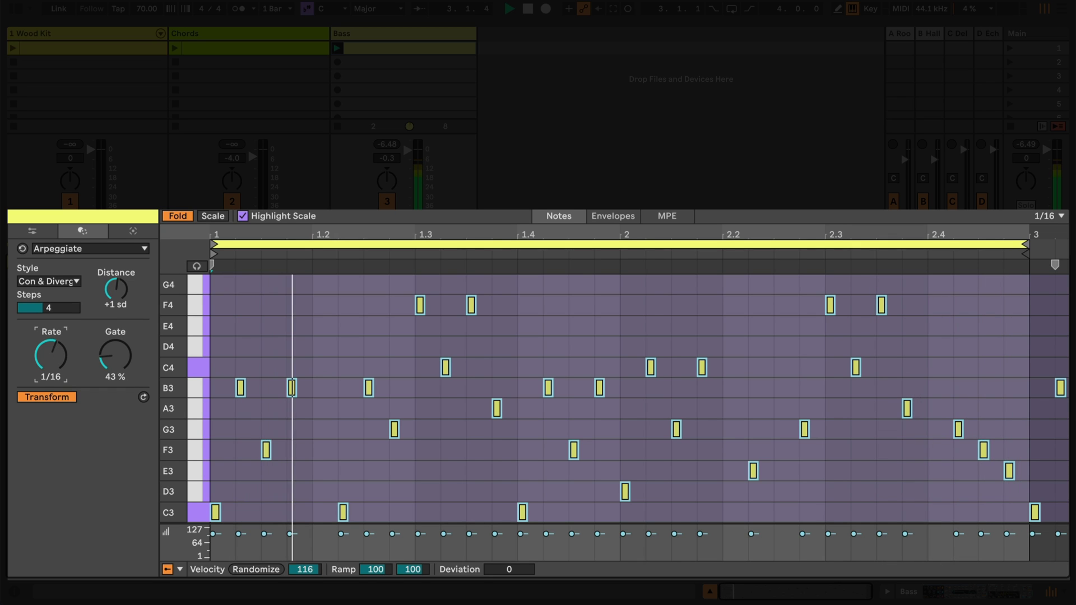
# Settle the arpeggio at 1/16 rate, +12 sd distance and 87 % gate, then select the E5 and F4 notes
pyautogui.press('Up')
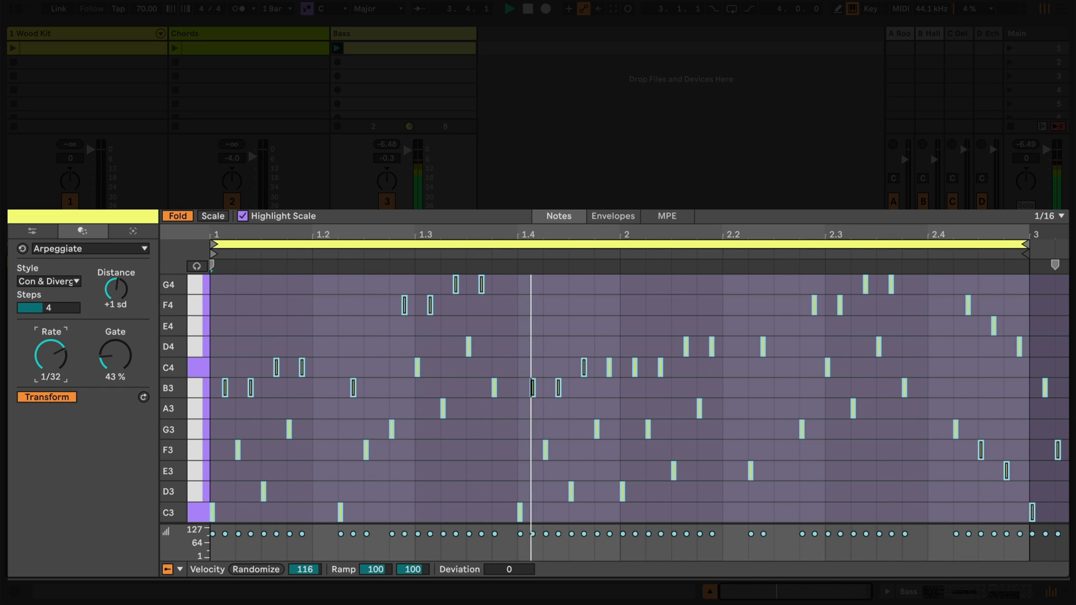
pyautogui.press('Up')
pyautogui.press('Up')
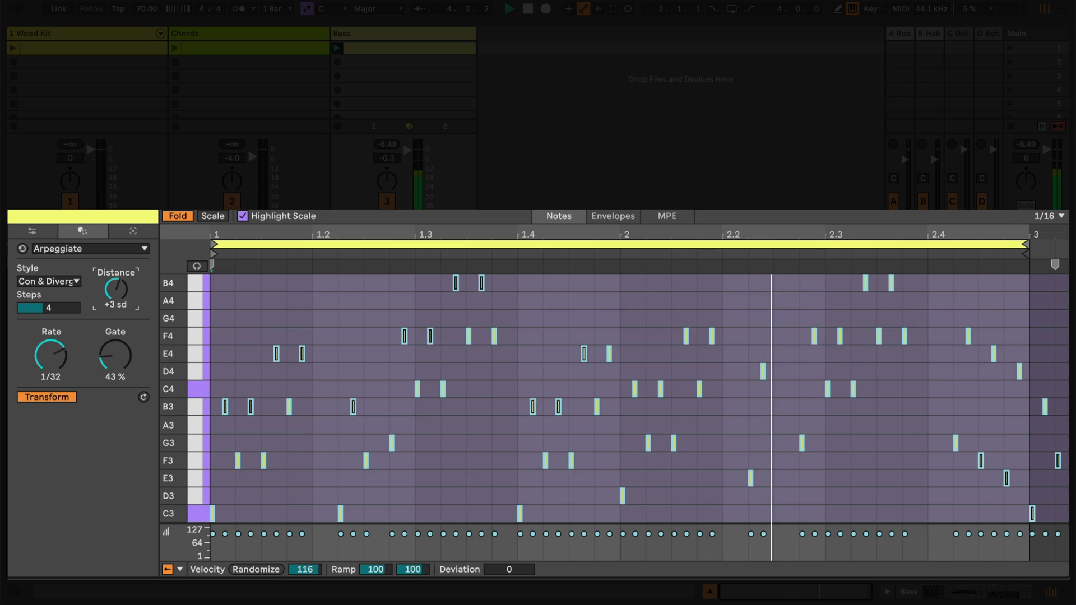
pyautogui.press('Up')
pyautogui.press('Up')
pyautogui.press('Up')
pyautogui.press('Up')
pyautogui.press('Up')
pyautogui.press('Up')
pyautogui.press('Up')
pyautogui.press('Up')
pyautogui.press('Up')
pyautogui.press('Up')
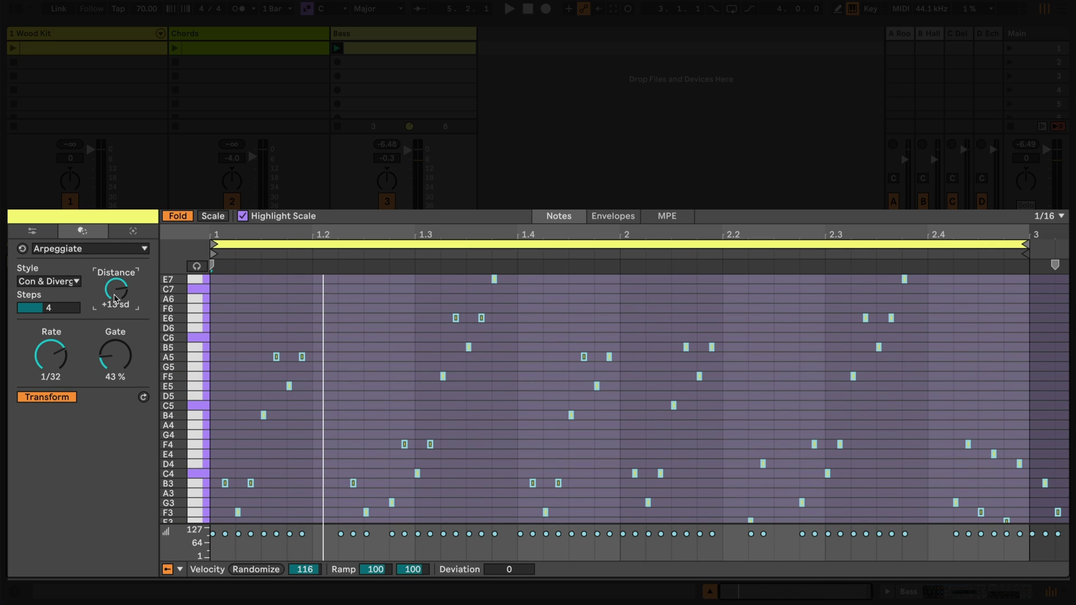
pyautogui.press('Down')
pyautogui.moveTo(51, 359); pyautogui.dragTo(51, 375)
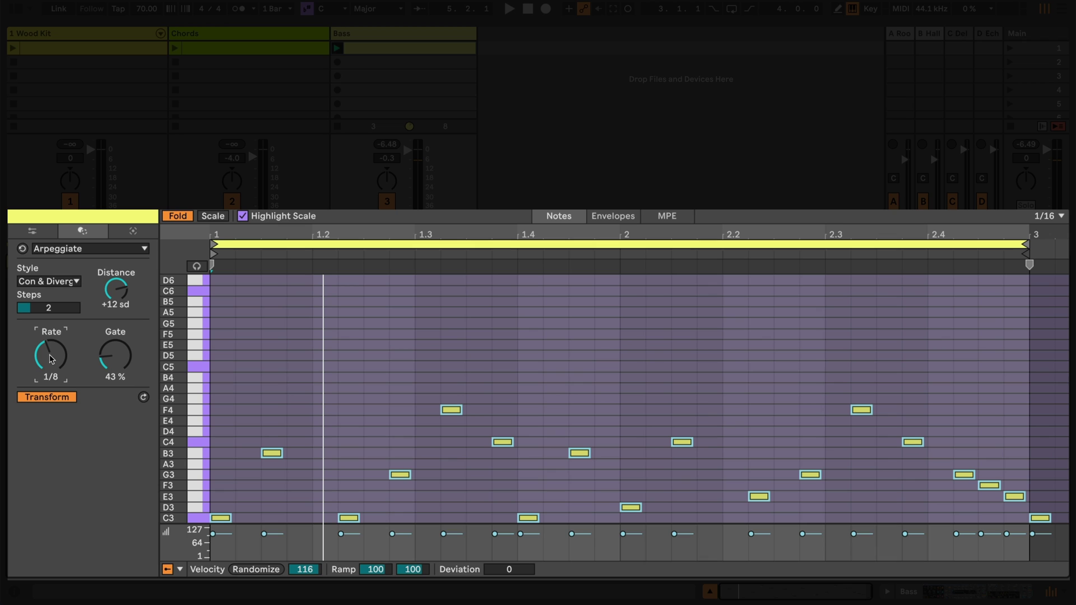
pyautogui.press('Up')
pyautogui.press('Up')
pyautogui.press('space')
pyautogui.moveTo(115, 354); pyautogui.dragTo(115, 330)
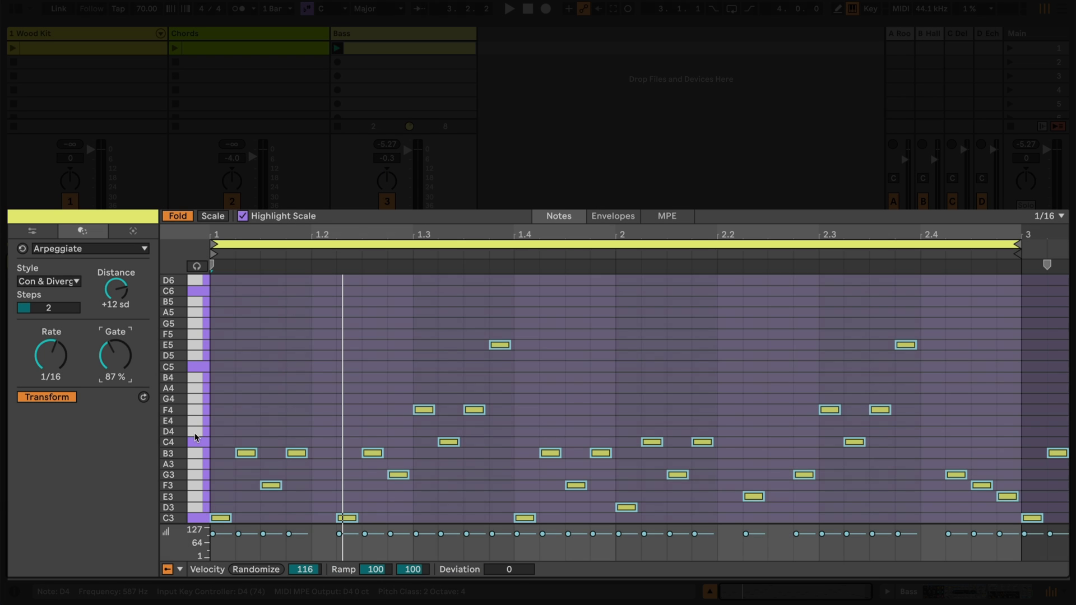
pyautogui.moveTo(194, 433); pyautogui.dragTo(199, 335)
# Add Ornament grace notes at Low pitch, shifted earlier, with 41 % velocity
pyautogui.click(80, 247)
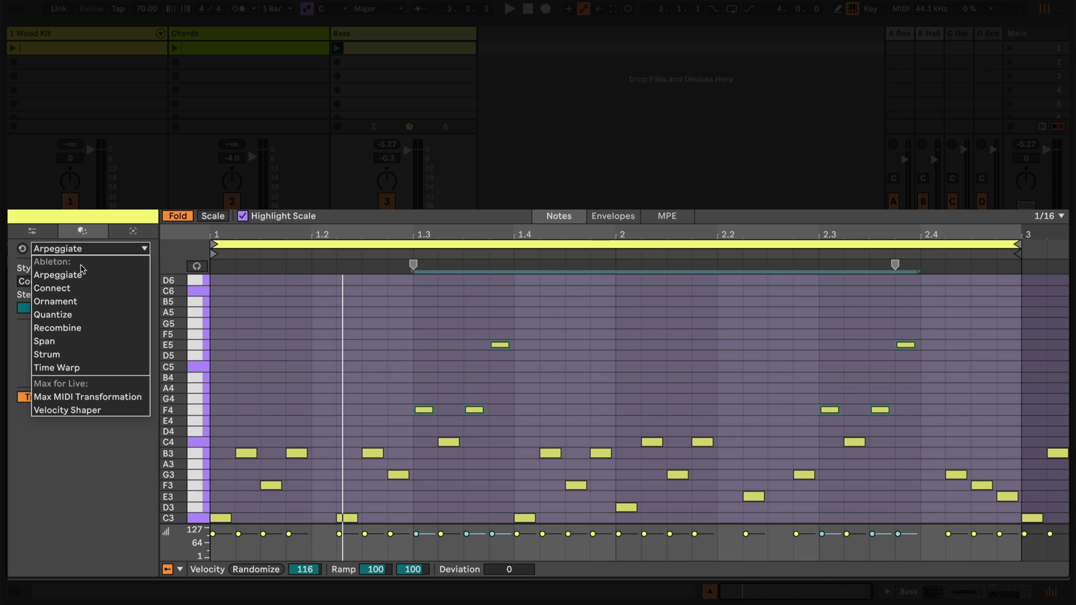
pyautogui.click(53, 300)
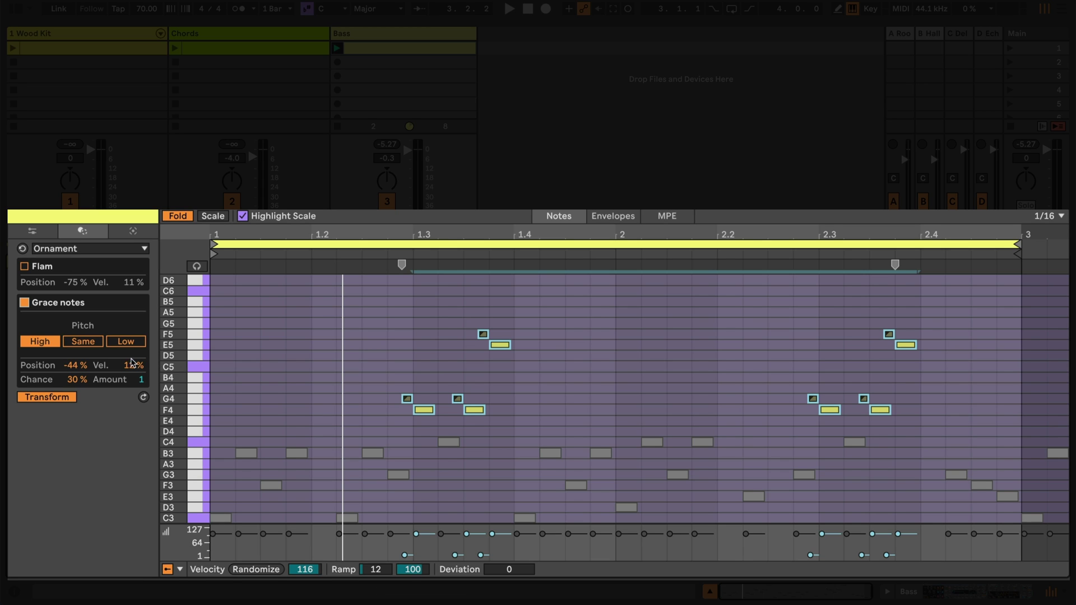
pyautogui.click(83, 342)
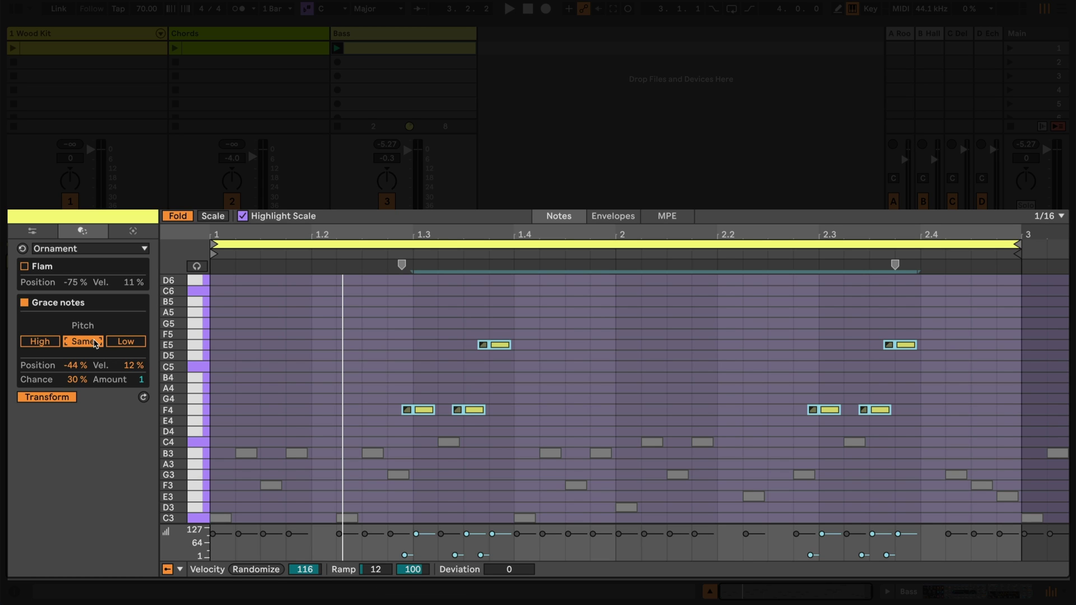
pyautogui.click(128, 343)
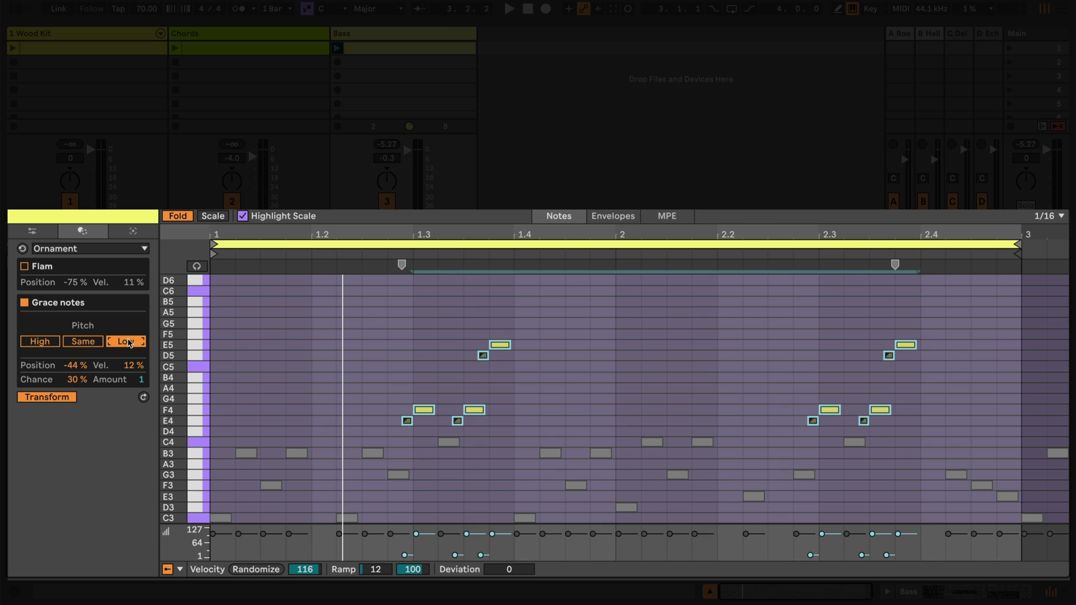
pyautogui.moveTo(82, 368)
pyautogui.mouseDown()
pyautogui.moveTo(82, 359)
pyautogui.moveTo(82, 386)
pyautogui.mouseUp()
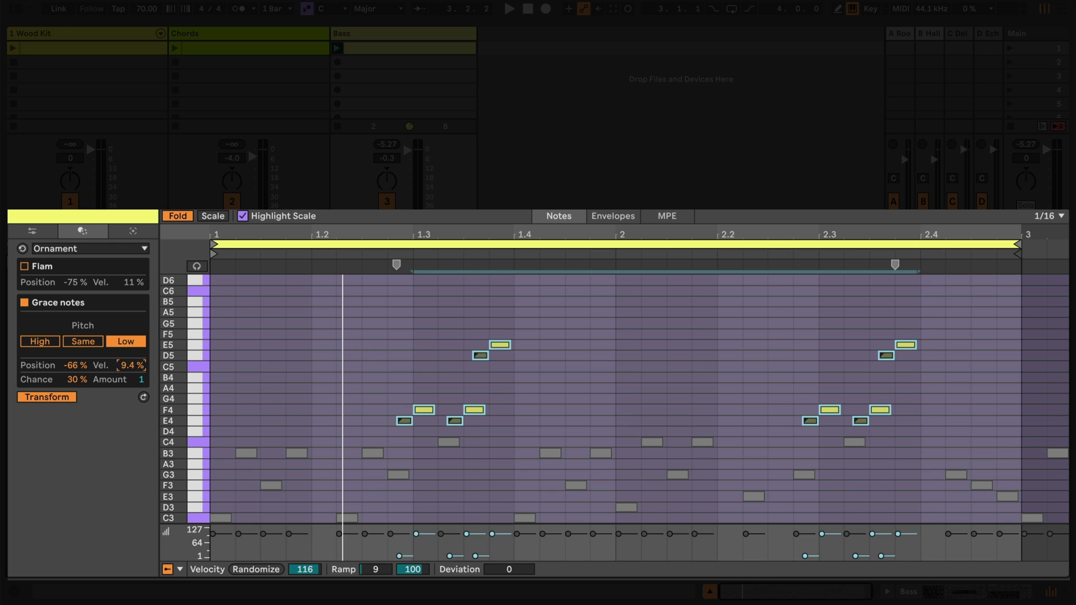
pyautogui.moveTo(131, 365); pyautogui.dragTo(131, 355)
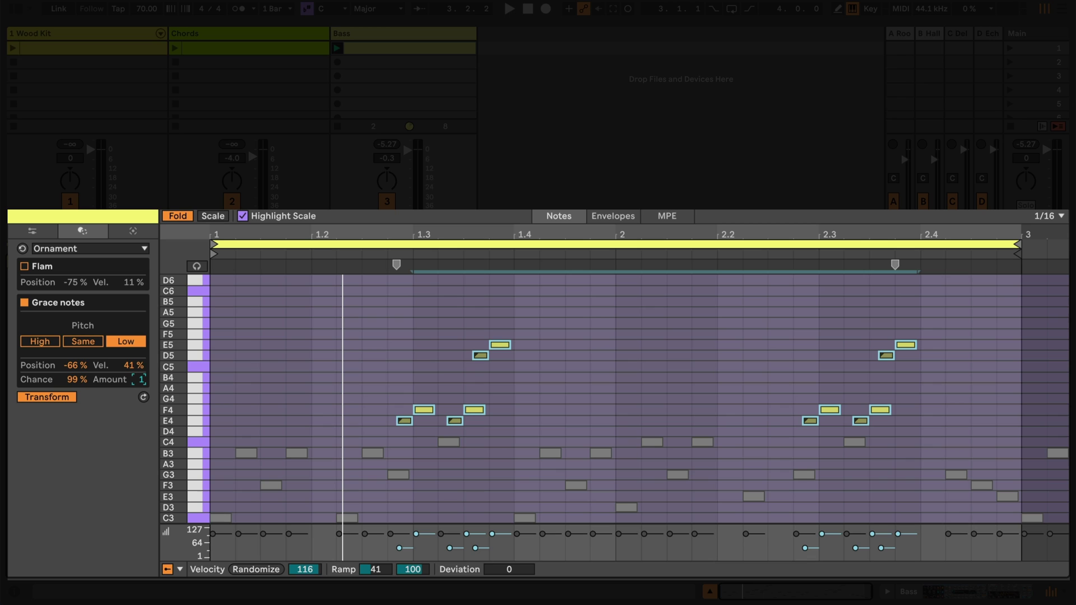
# Keep one grace note per note and lower the grace-note chance to 8.6 % while listening
pyautogui.press('Up')
pyautogui.press('Up')
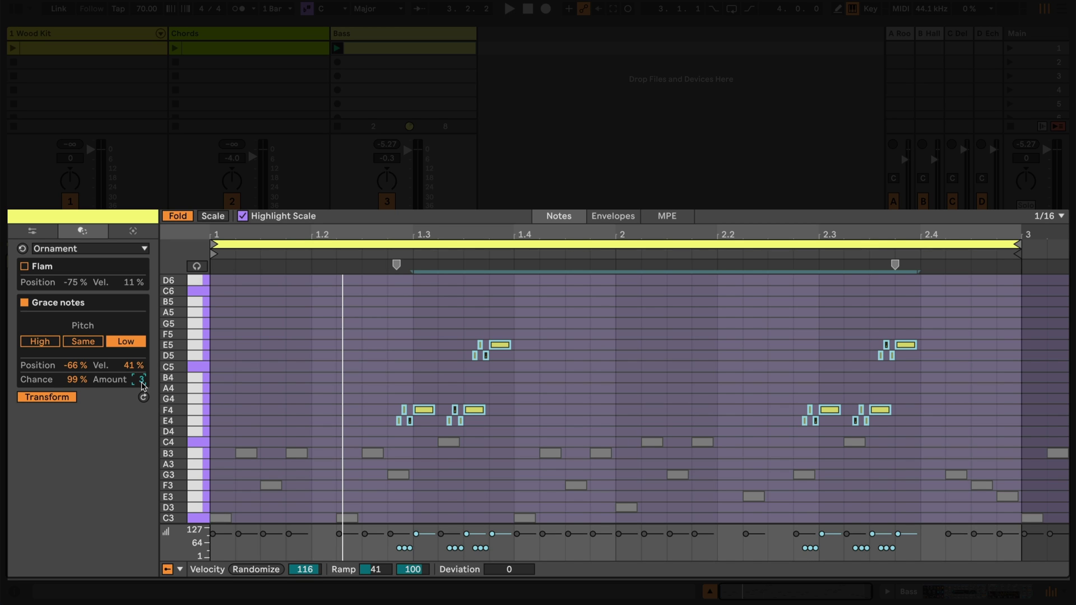
pyautogui.press('Down')
pyautogui.press('Down')
pyautogui.press('space')
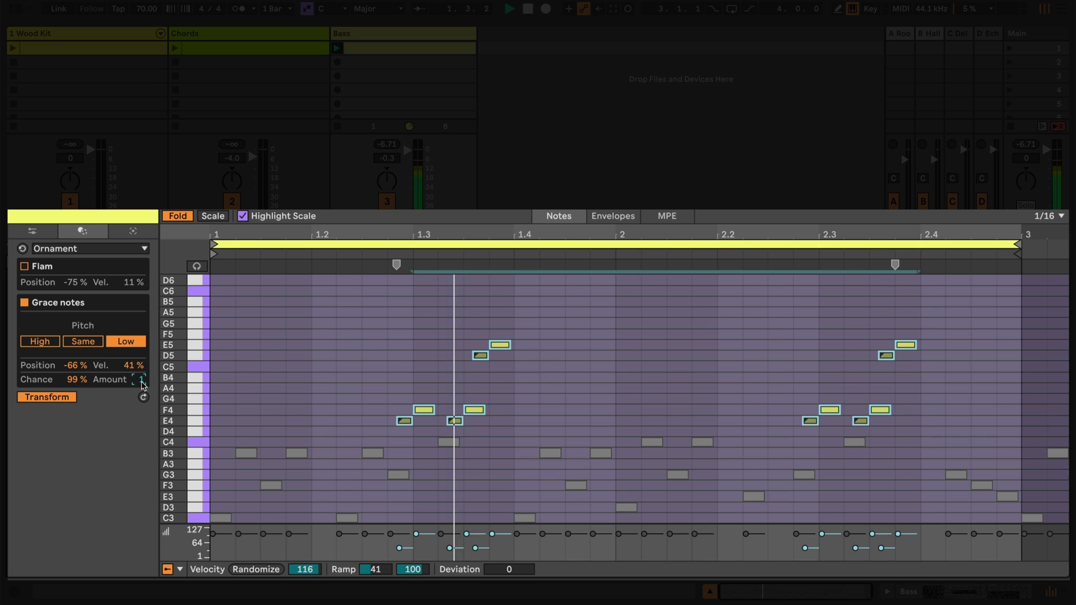
pyautogui.moveTo(77, 379); pyautogui.dragTo(77, 420)
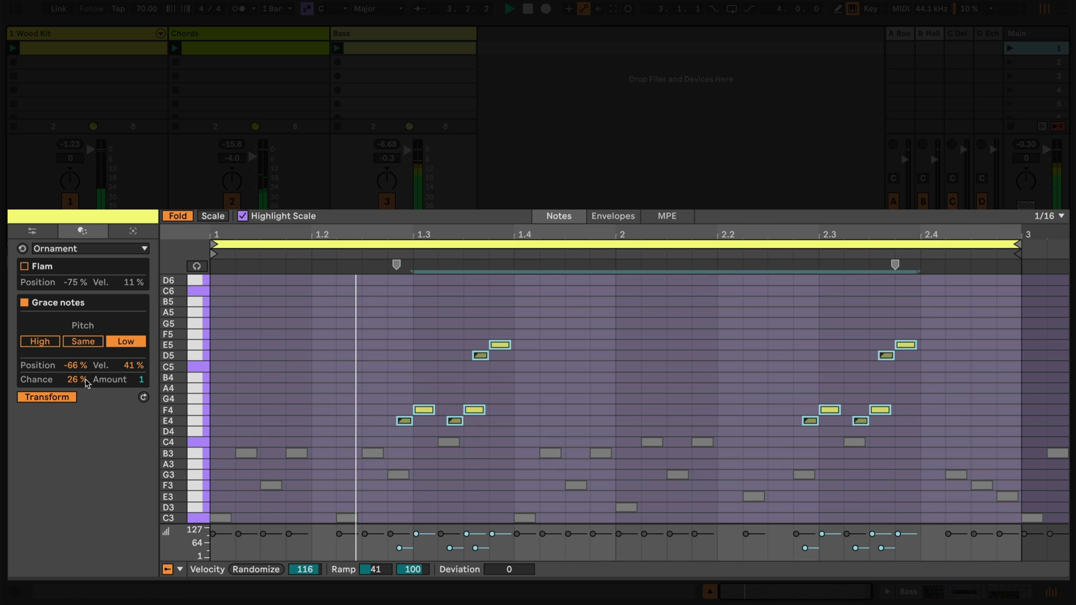
pyautogui.moveTo(77, 379); pyautogui.dragTo(77, 366)
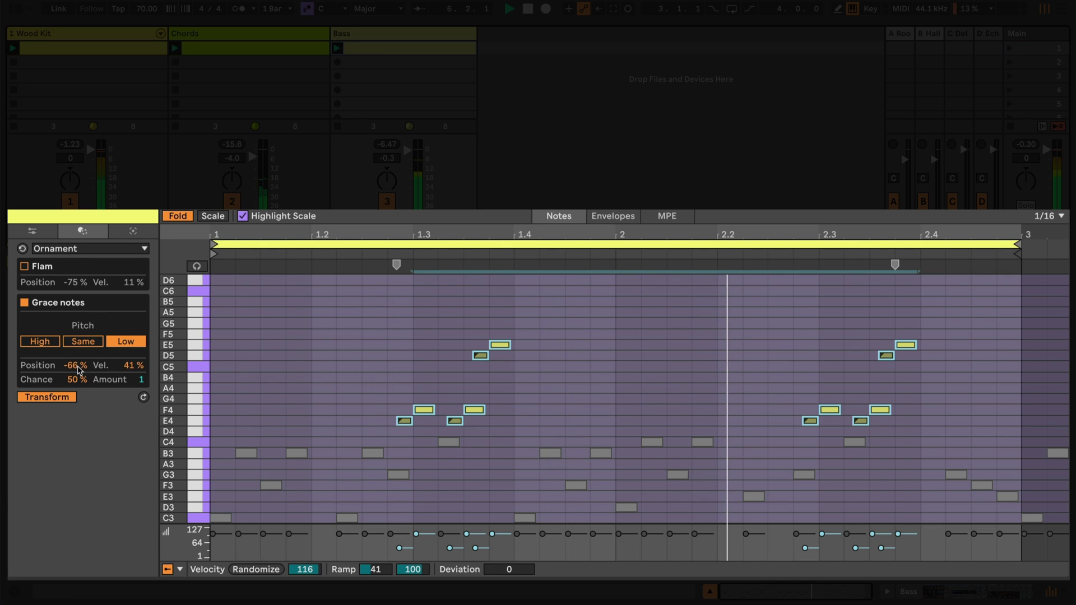
pyautogui.moveTo(77, 380); pyautogui.dragTo(76, 409)
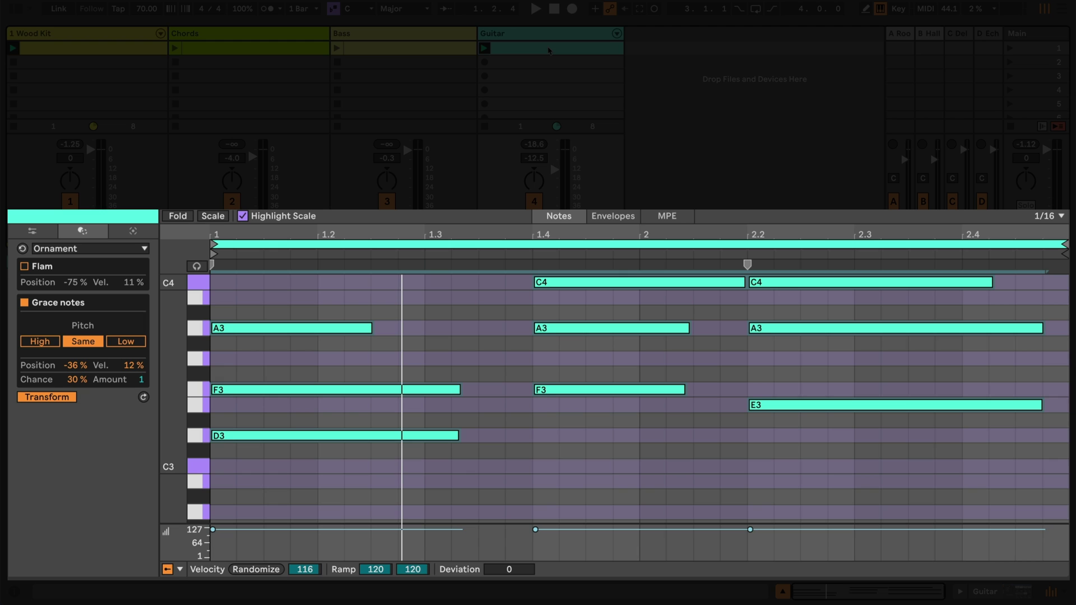
# Play the Guitar clip's chords and bring up the list of transformations
pyautogui.press('space')
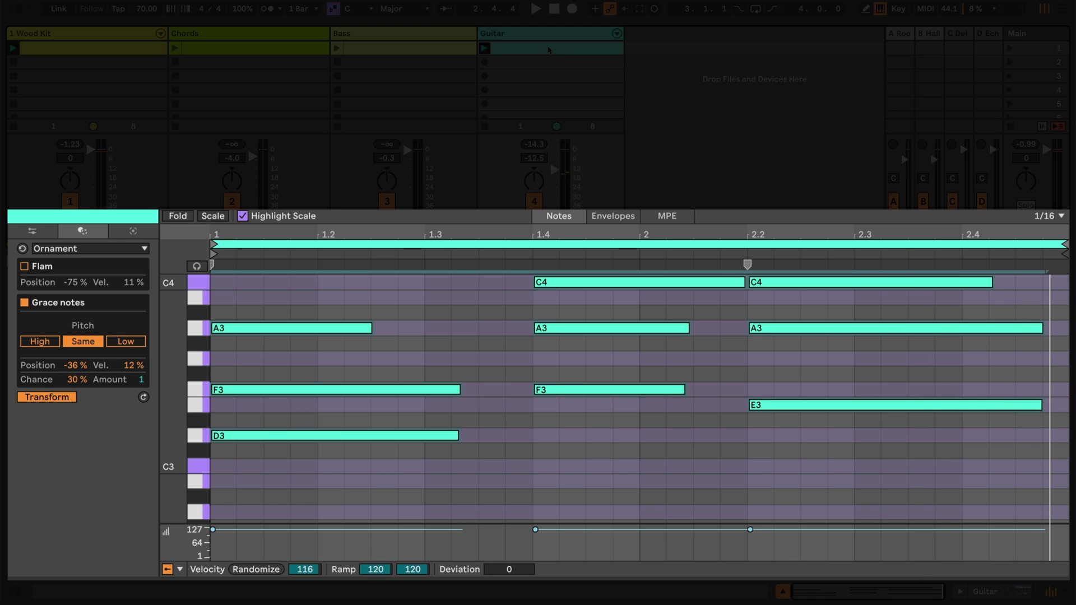
pyautogui.click(126, 250)
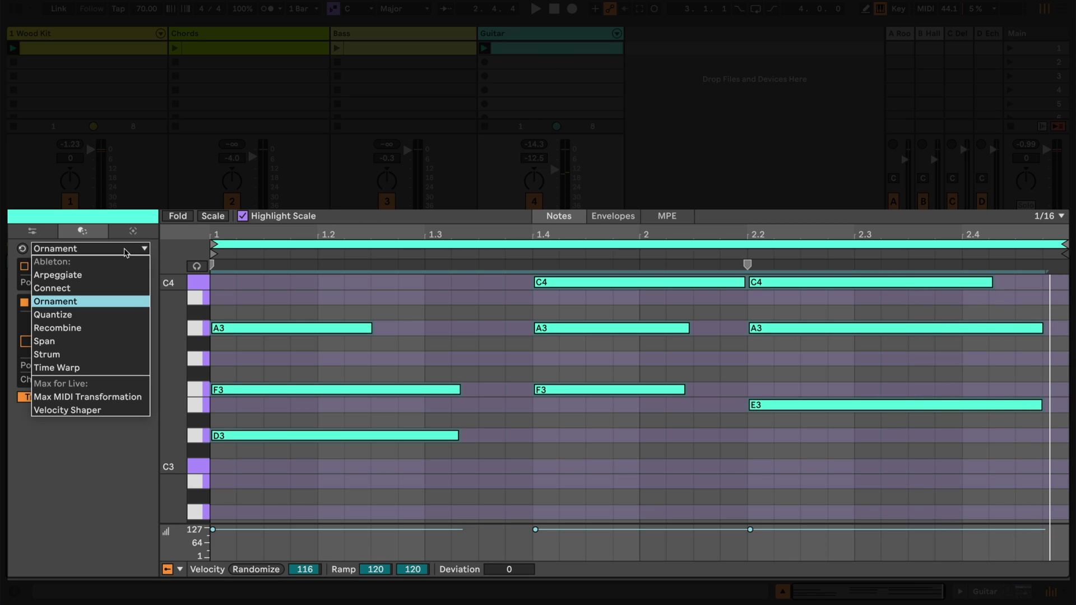
# Strum the Guitar chords with High about 24 % and Tension 100 %, then show the Wood Kit clip
pyautogui.click(100, 359)
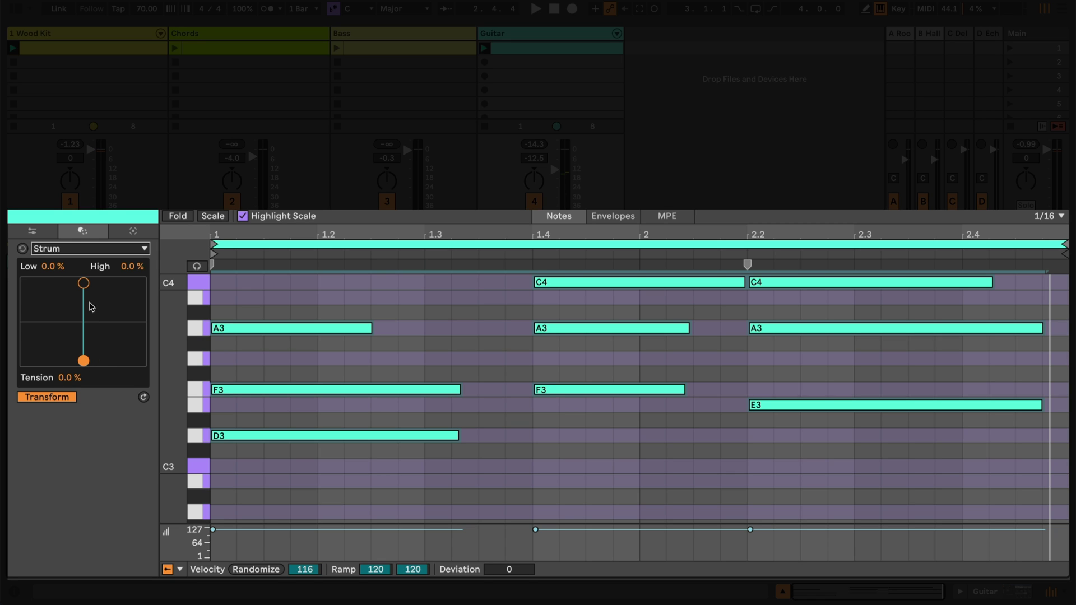
pyautogui.moveTo(84, 285); pyautogui.dragTo(114, 289)
pyautogui.press('space')
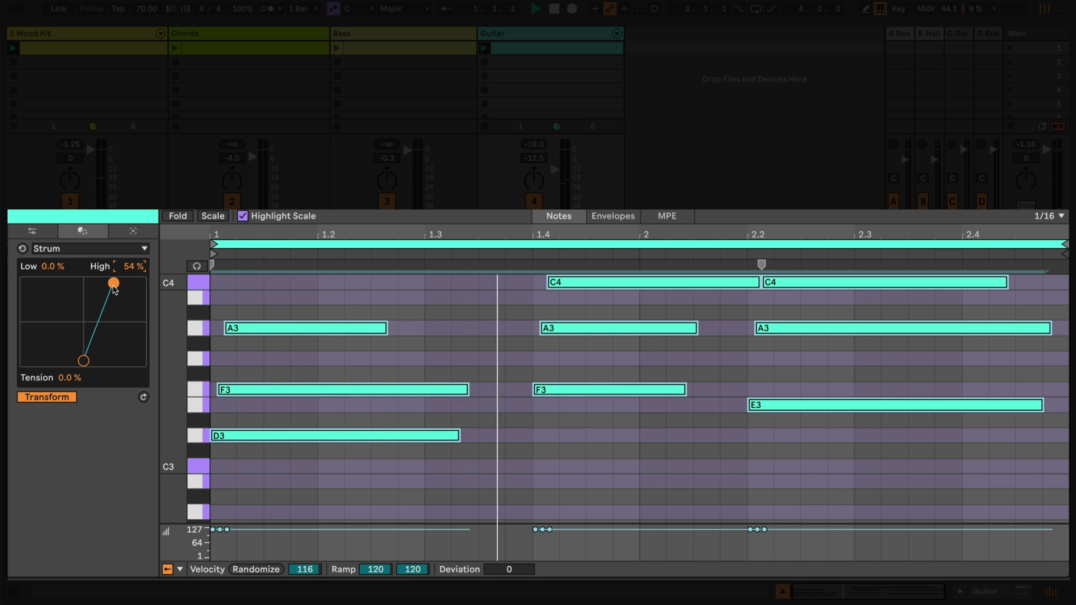
pyautogui.moveTo(113, 289)
pyautogui.mouseDown()
pyautogui.moveTo(143, 290)
pyautogui.moveTo(29, 281)
pyautogui.moveTo(100, 283)
pyautogui.moveTo(110, 265)
pyautogui.moveTo(102, 284)
pyautogui.mouseUp()
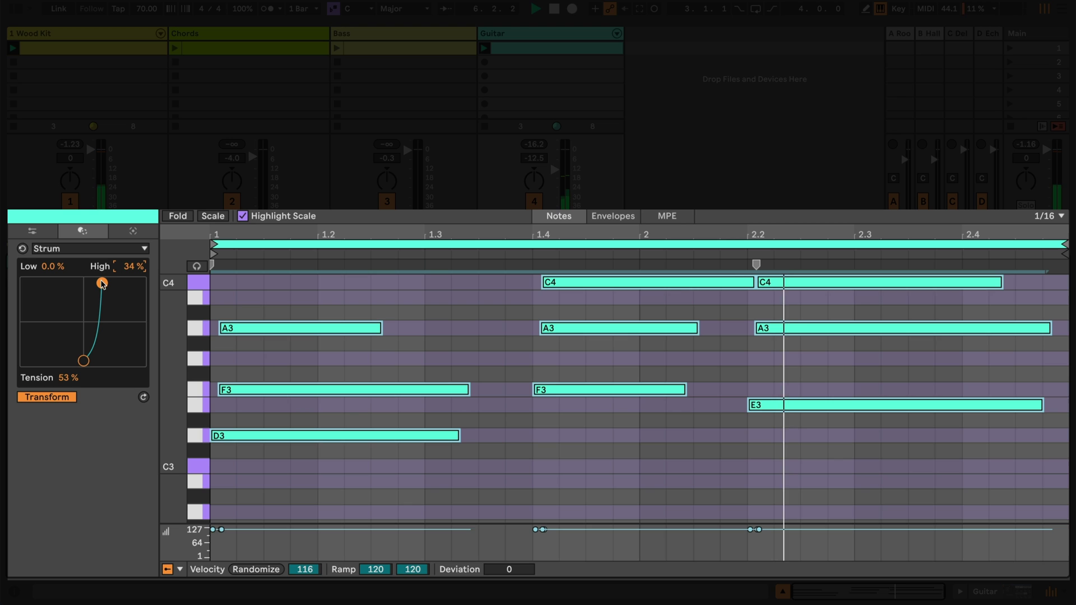
pyautogui.moveTo(66, 384); pyautogui.dragTo(66, 347)
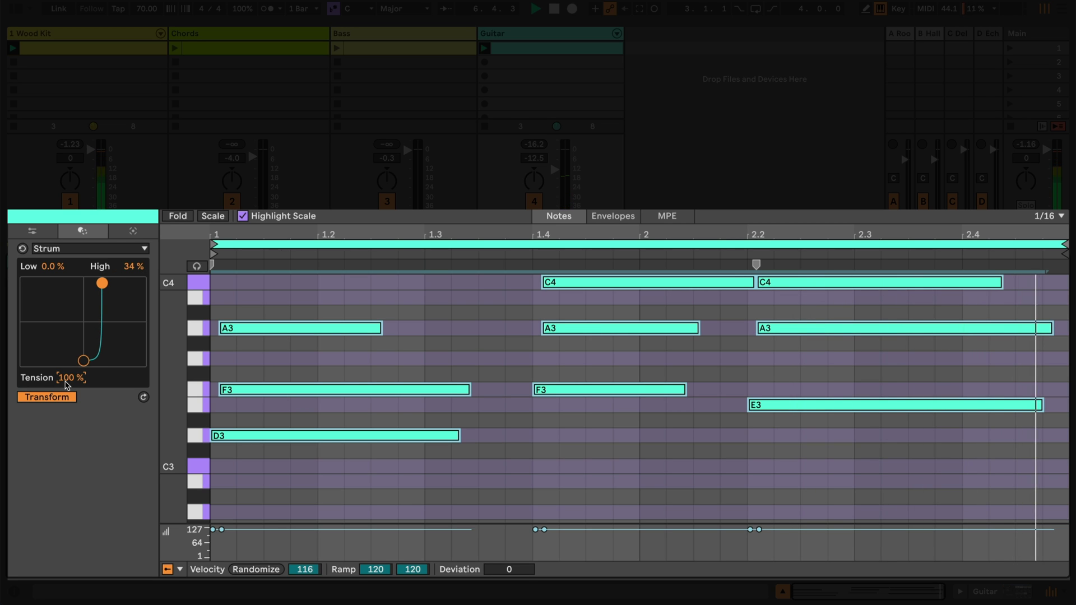
pyautogui.moveTo(102, 284)
pyautogui.mouseDown()
pyautogui.moveTo(140, 285)
pyautogui.moveTo(97, 284)
pyautogui.mouseUp()
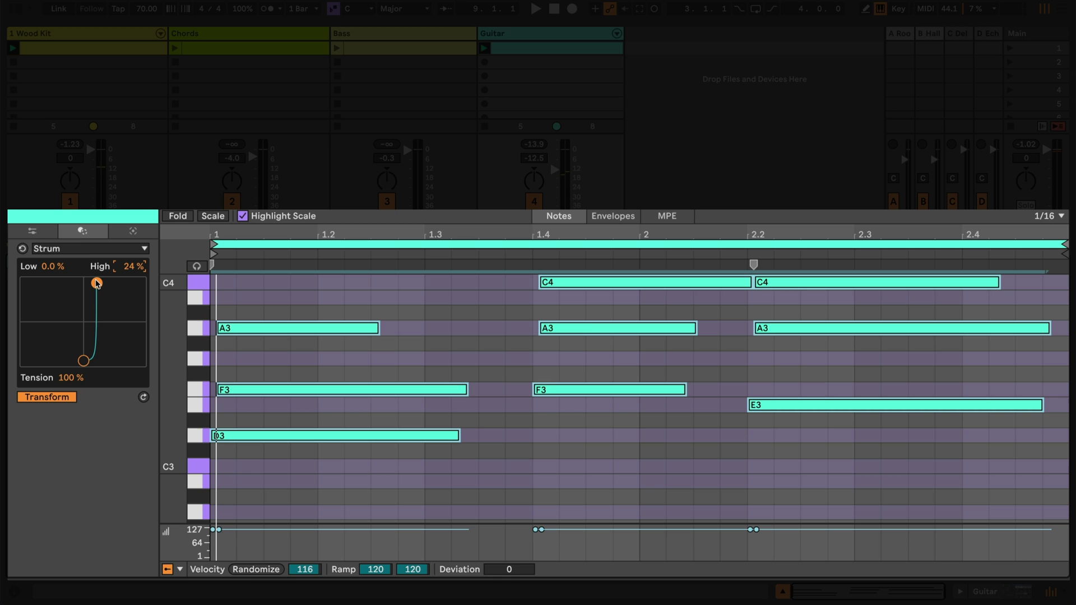
pyautogui.click(147, 50)
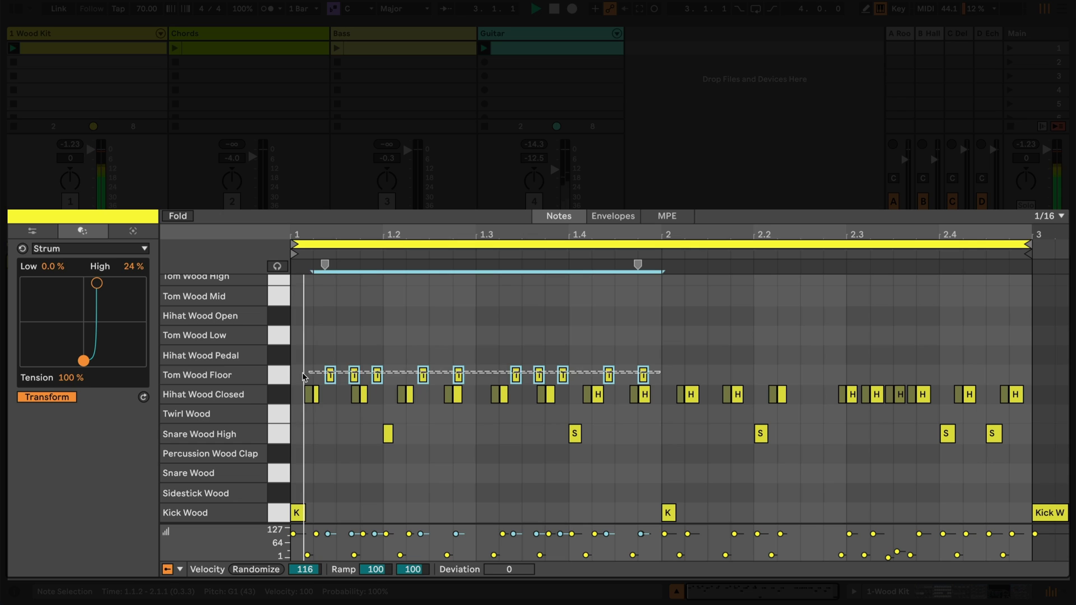
# Duplicate the bar 1 Tom Wood Floor notes into bar 2 and lower all their velocities to 39
pyautogui.hotkey('ctrl', 'd')
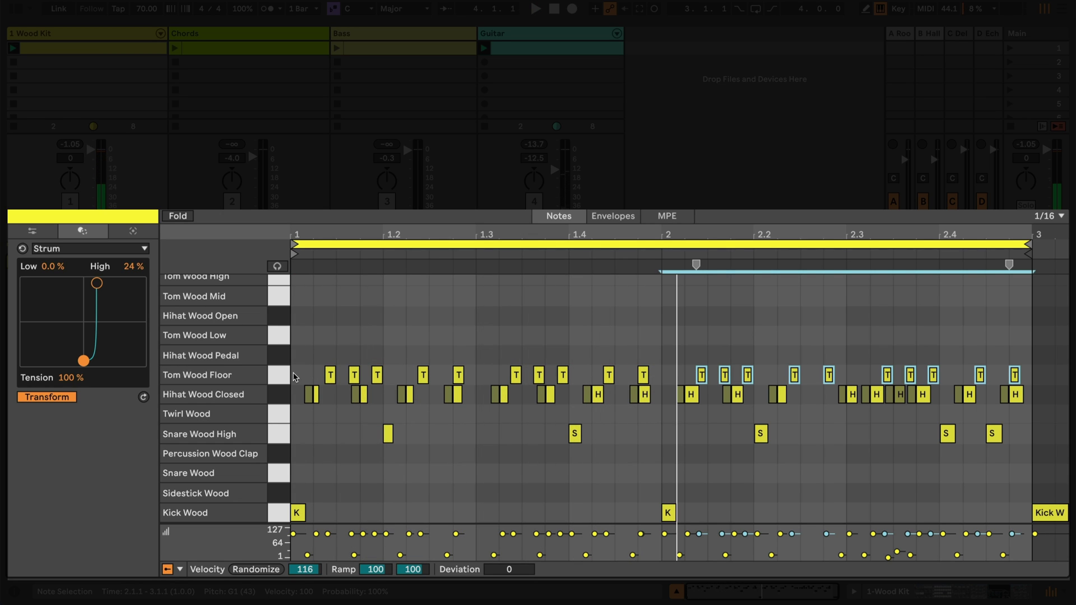
pyautogui.click(283, 379)
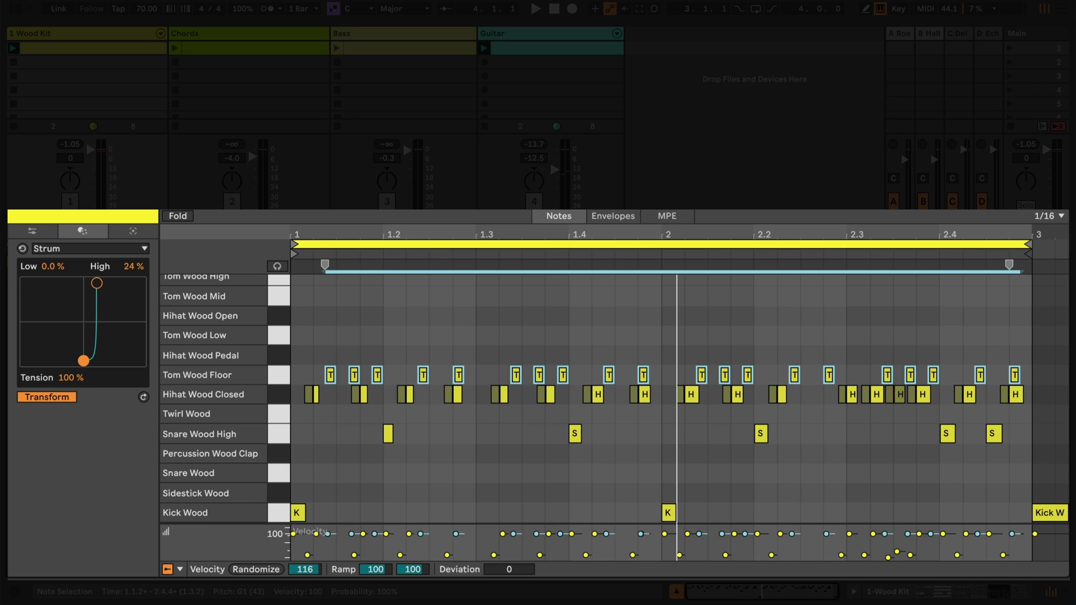
pyautogui.moveTo(330, 534); pyautogui.dragTo(330, 549)
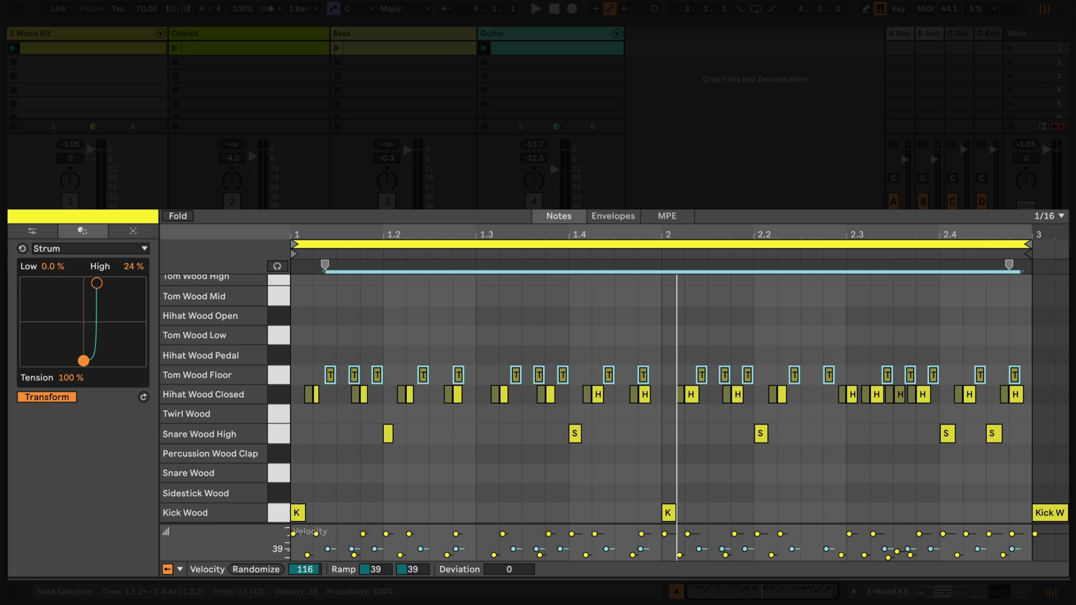
# Apply Time Warp with a raised middle point and lowered ends, bunching the toms around beat 2
pyautogui.click(88, 249)
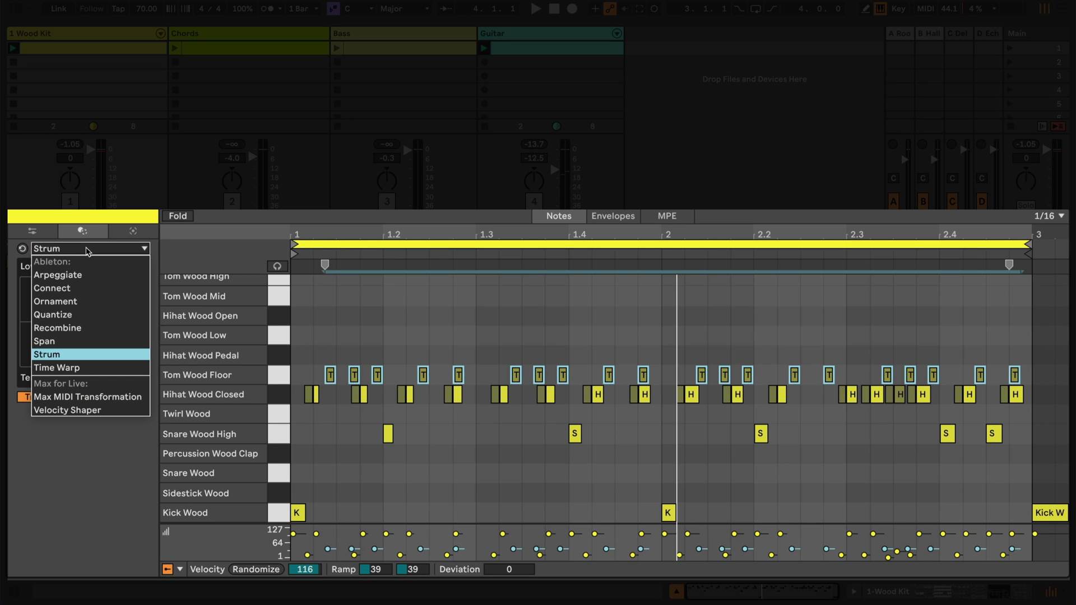
pyautogui.click(78, 369)
pyautogui.click(87, 348)
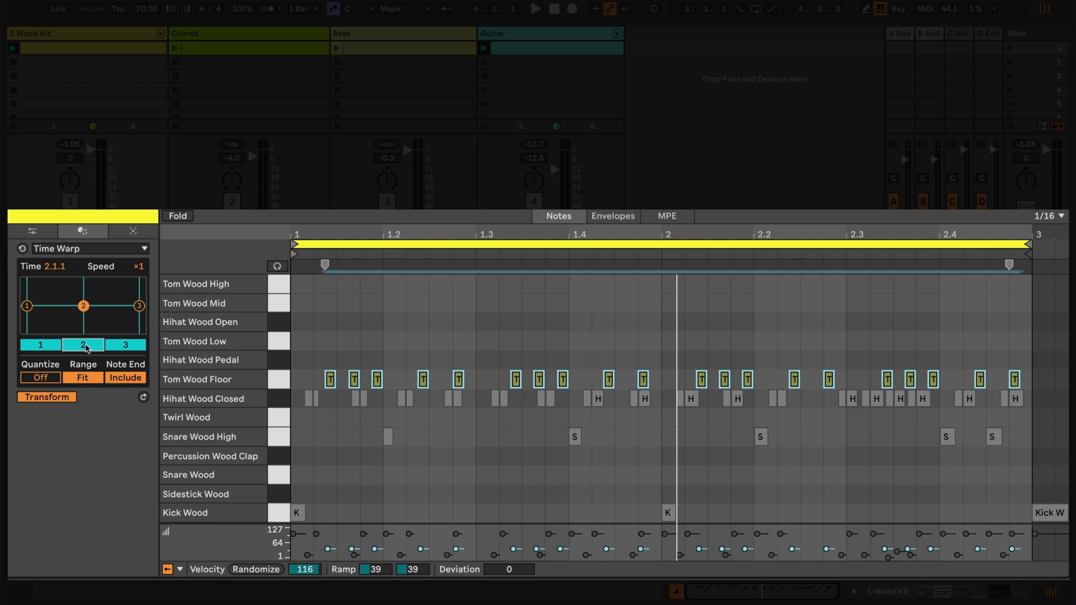
pyautogui.moveTo(82, 306); pyautogui.dragTo(82, 283)
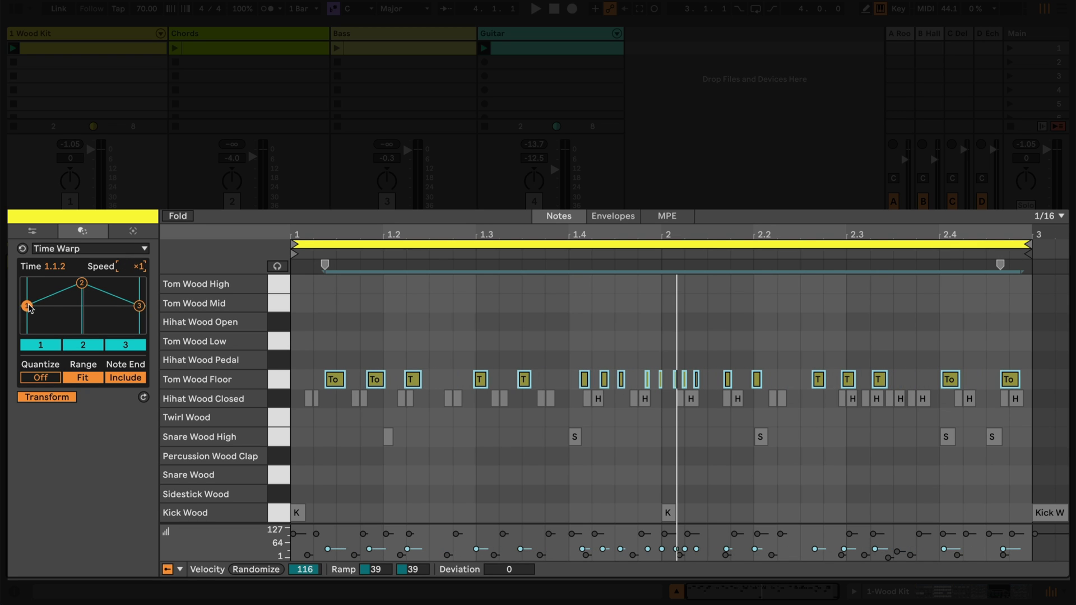
pyautogui.moveTo(27, 306); pyautogui.dragTo(26, 331)
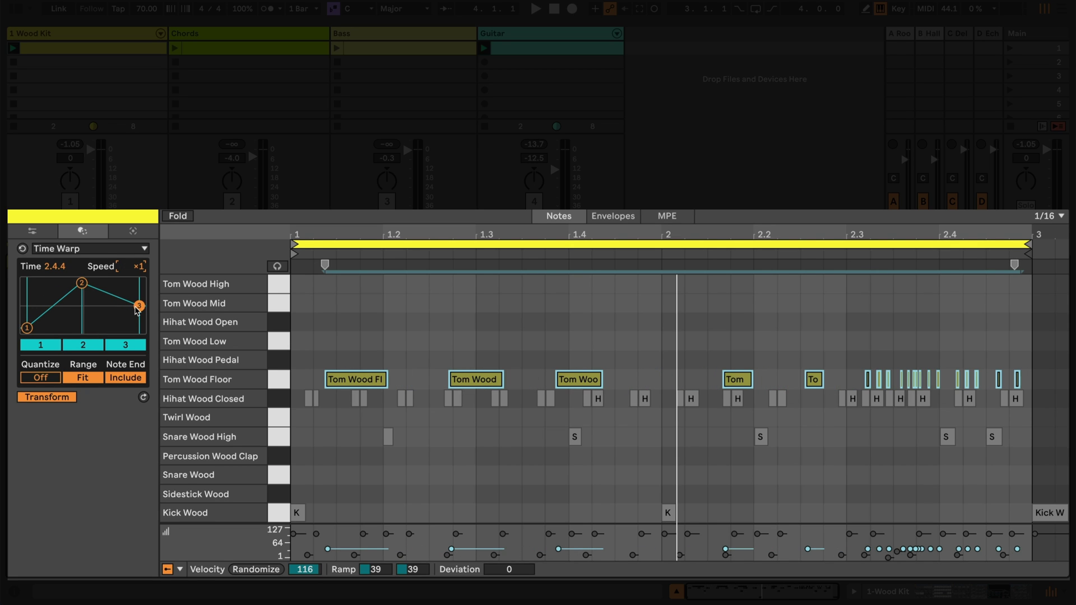
pyautogui.moveTo(136, 310); pyautogui.dragTo(140, 340)
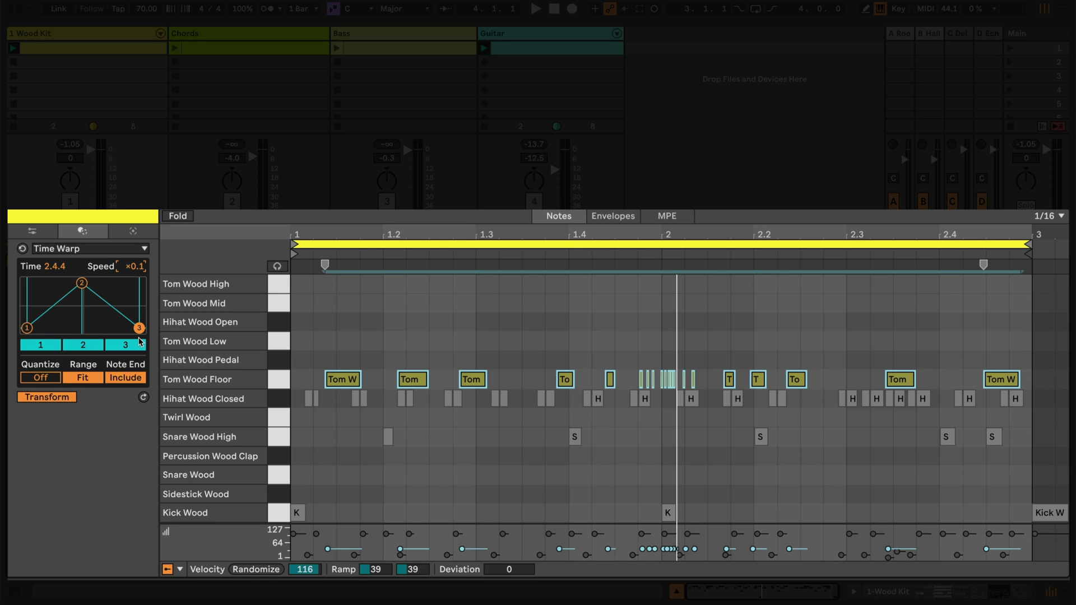
pyautogui.press('space')
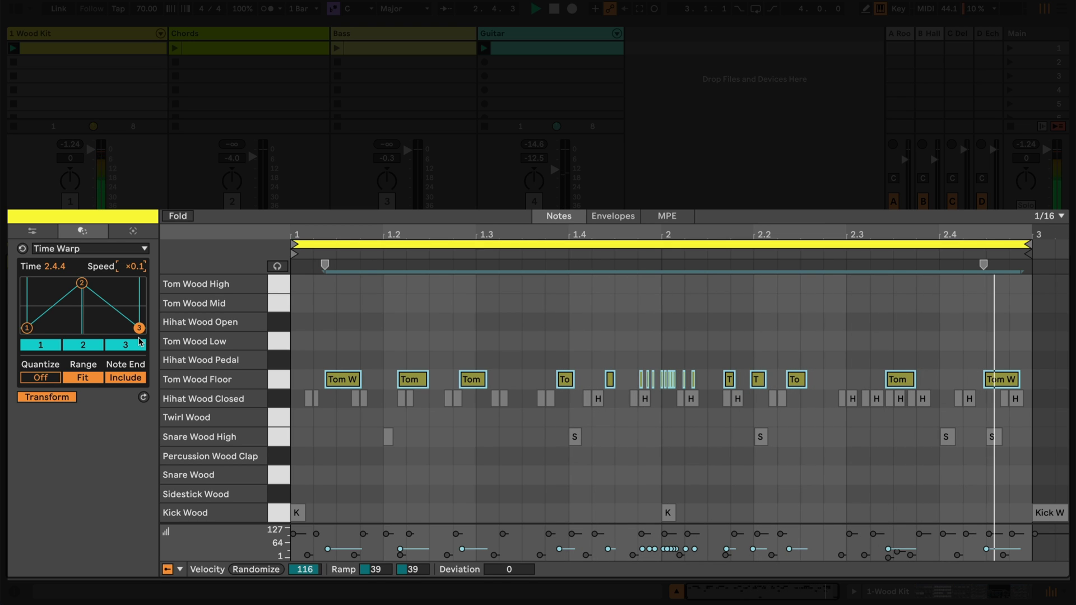
# Re-warp the first toms and those from 1.4.3 to 2.1.1 by shifting the warp peak and range start
pyautogui.click(559, 340)
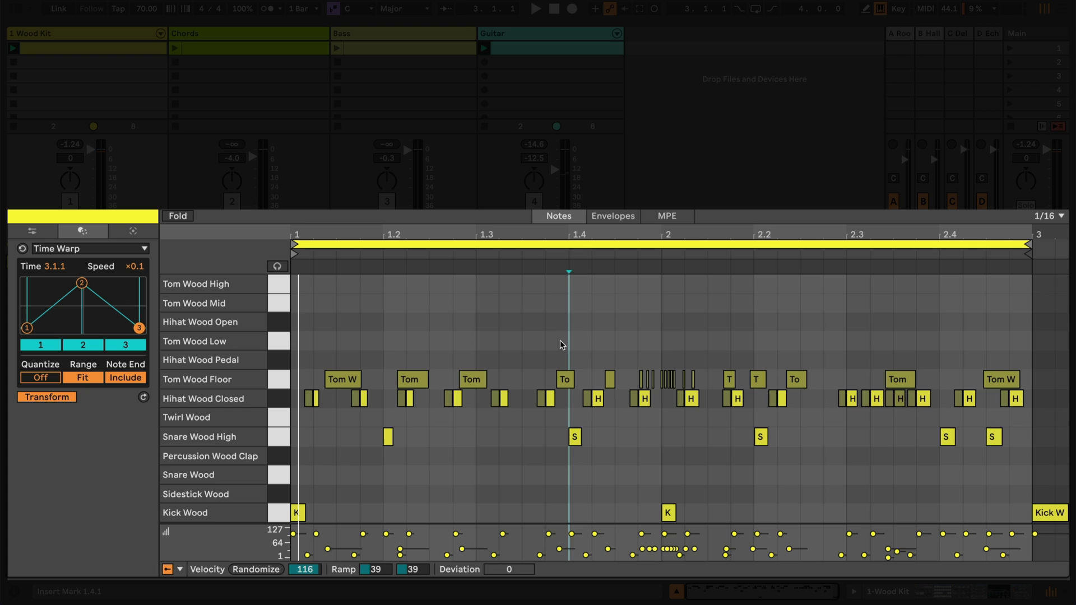
pyautogui.moveTo(645, 354)
pyautogui.mouseDown()
pyautogui.moveTo(558, 383)
pyautogui.moveTo(295, 382)
pyautogui.mouseUp()
pyautogui.moveTo(86, 289); pyautogui.dragTo(117, 290)
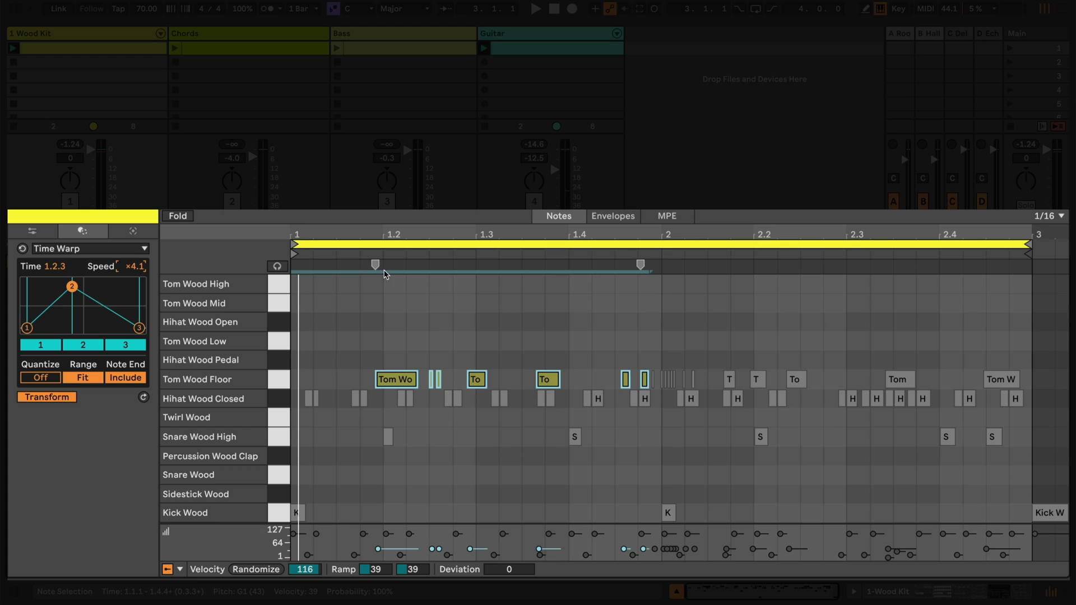
pyautogui.moveTo(376, 264); pyautogui.dragTo(329, 264)
pyautogui.moveTo(617, 342)
pyautogui.mouseDown()
pyautogui.moveTo(664, 368)
pyautogui.moveTo(750, 386)
pyautogui.mouseUp()
pyautogui.moveTo(73, 287); pyautogui.dragTo(65, 287)
pyautogui.moveTo(627, 263); pyautogui.dragTo(569, 263)
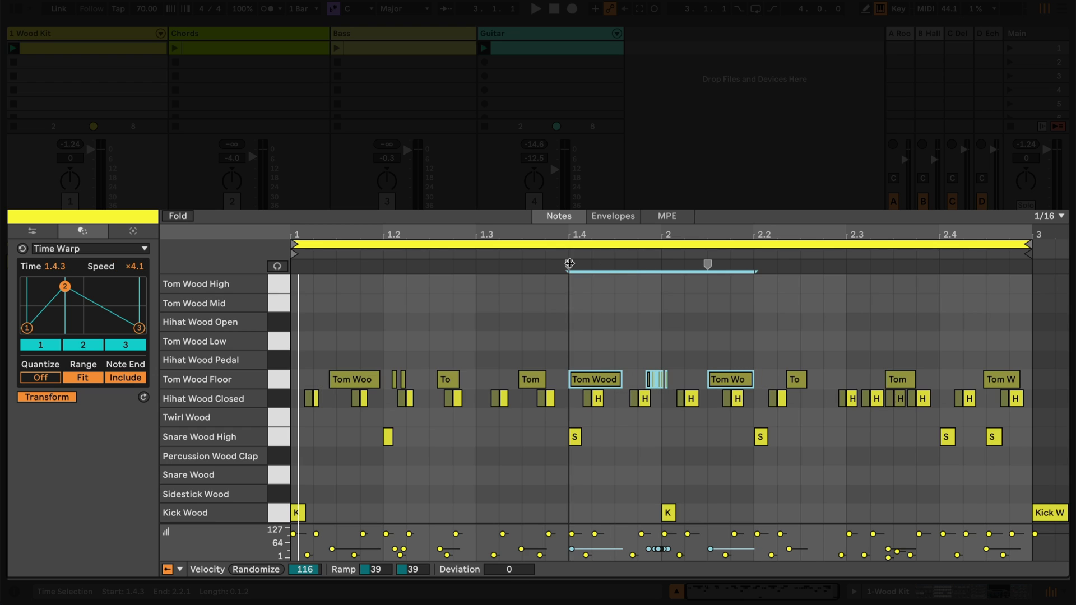
# Warp the toms from about 2.2 to the end with a later, faster peak, then play
pyautogui.moveTo(769, 362); pyautogui.dragTo(1014, 383)
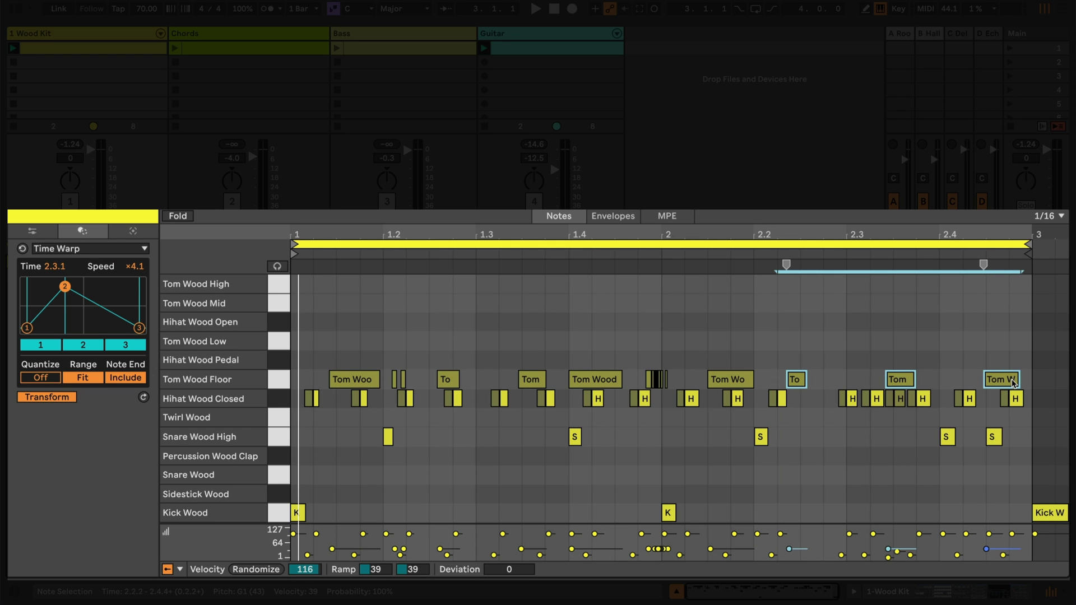
pyautogui.moveTo(66, 287); pyautogui.dragTo(80, 286)
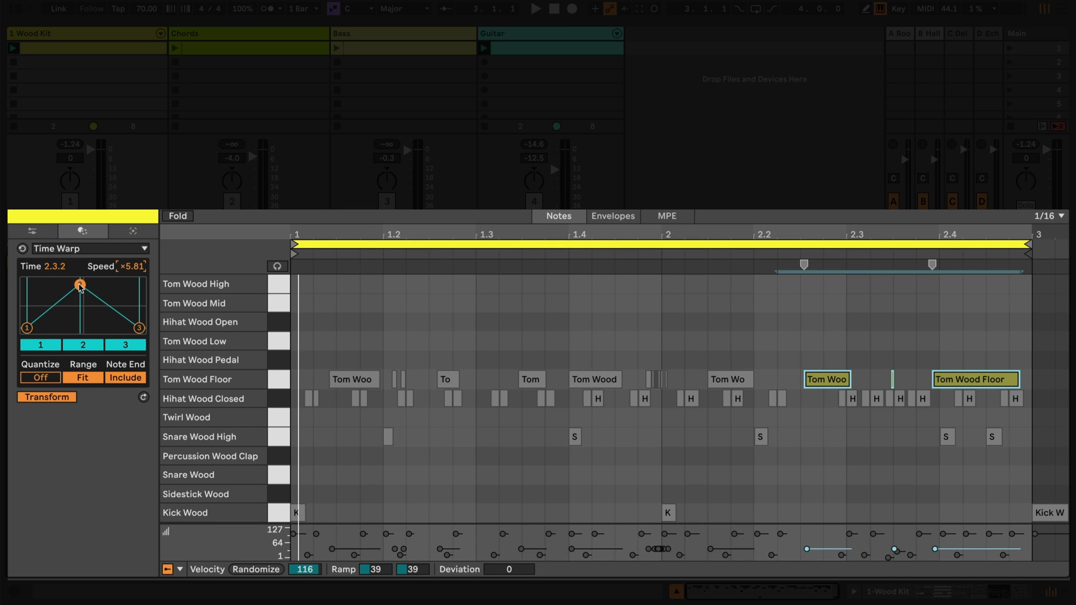
pyautogui.click(295, 324)
pyautogui.press('space')
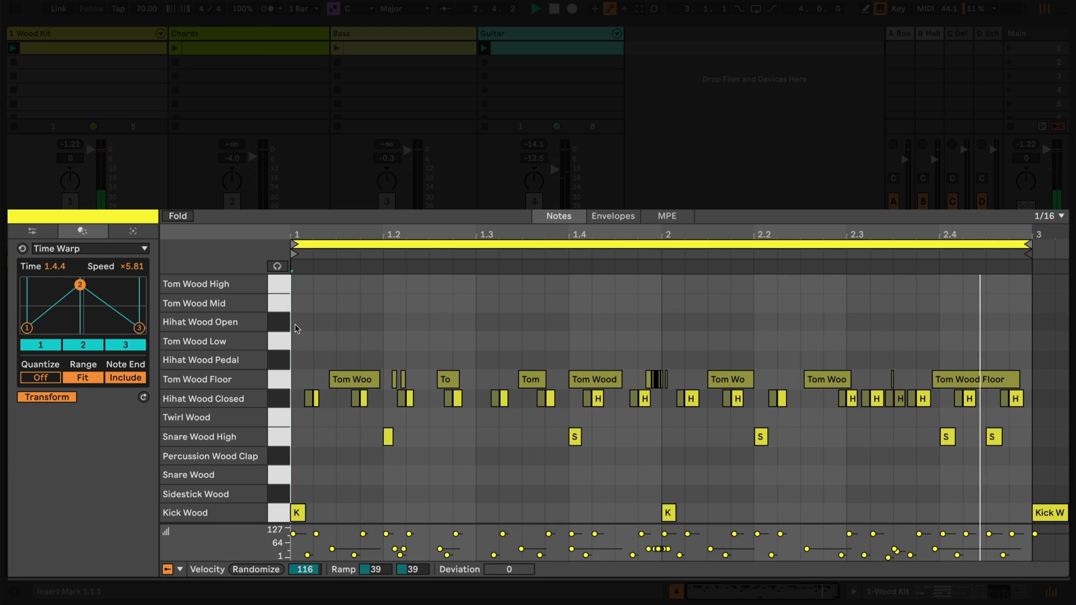
# Turn Time Warp Quantize on, keep Fit and Include Note End on, play, then deselect the toms
pyautogui.click(48, 378)
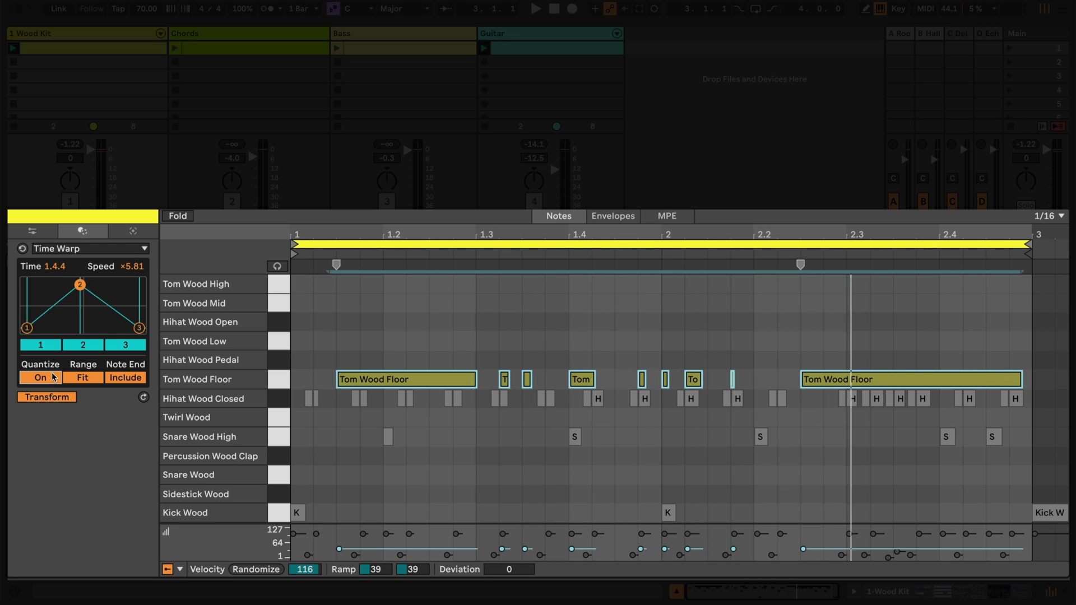
pyautogui.click(53, 377)
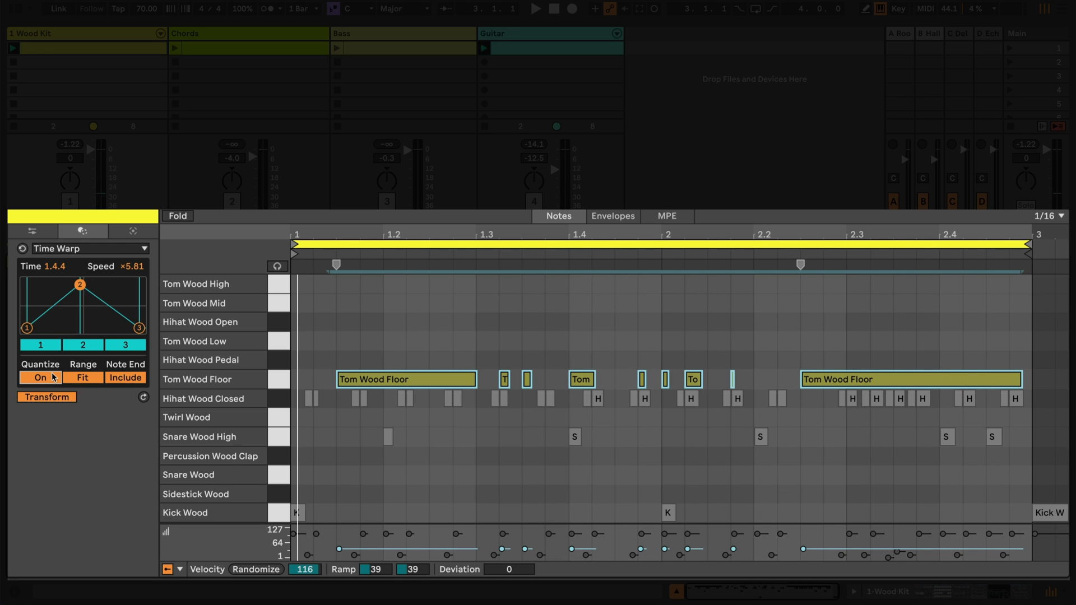
pyautogui.click(53, 377)
pyautogui.click(87, 379)
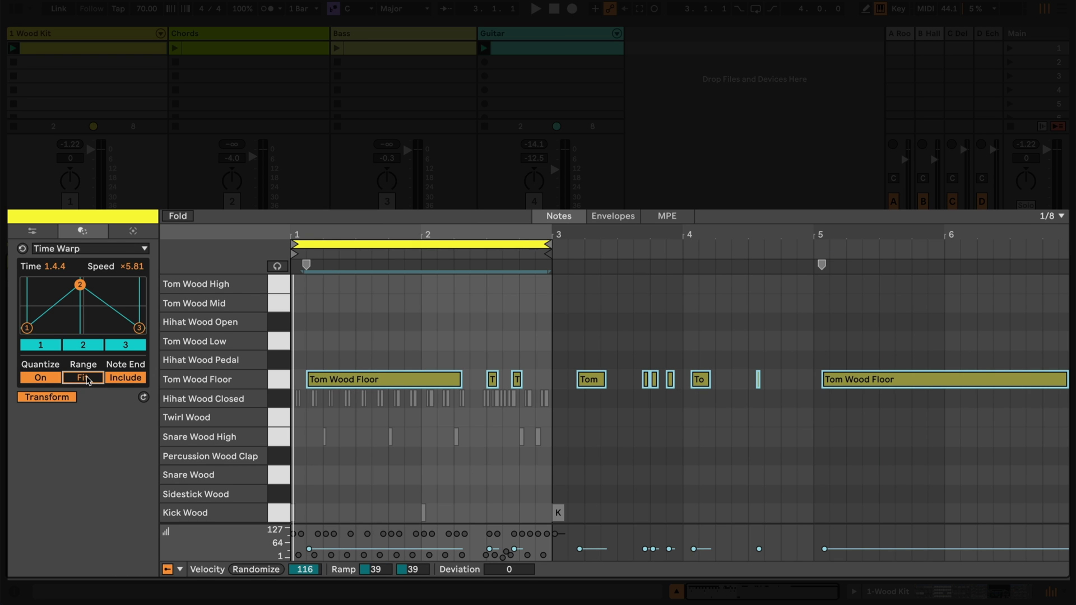
pyautogui.click(86, 378)
pyautogui.click(129, 379)
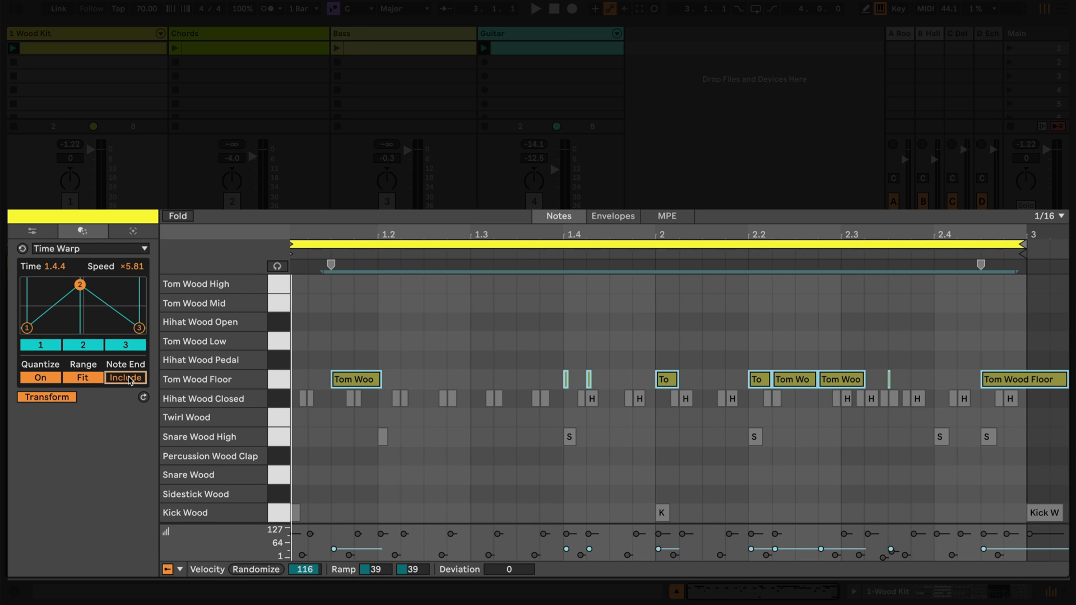
pyautogui.click(129, 380)
pyautogui.press('space')
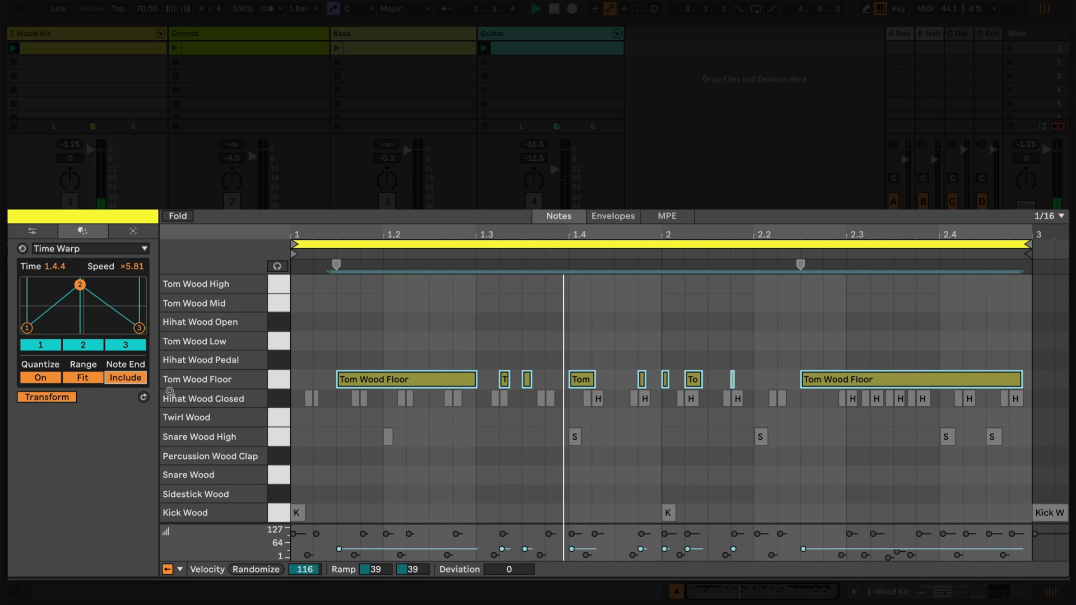
pyautogui.press('Escape')
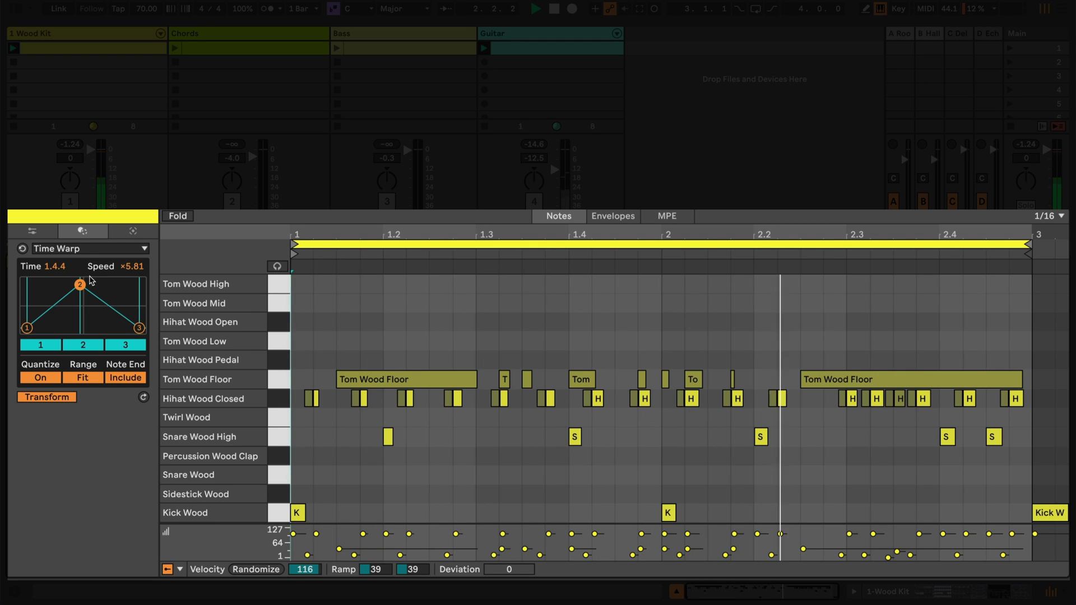
# Switch the drum clip's transformation to Recombine and start playback
pyautogui.click(79, 250)
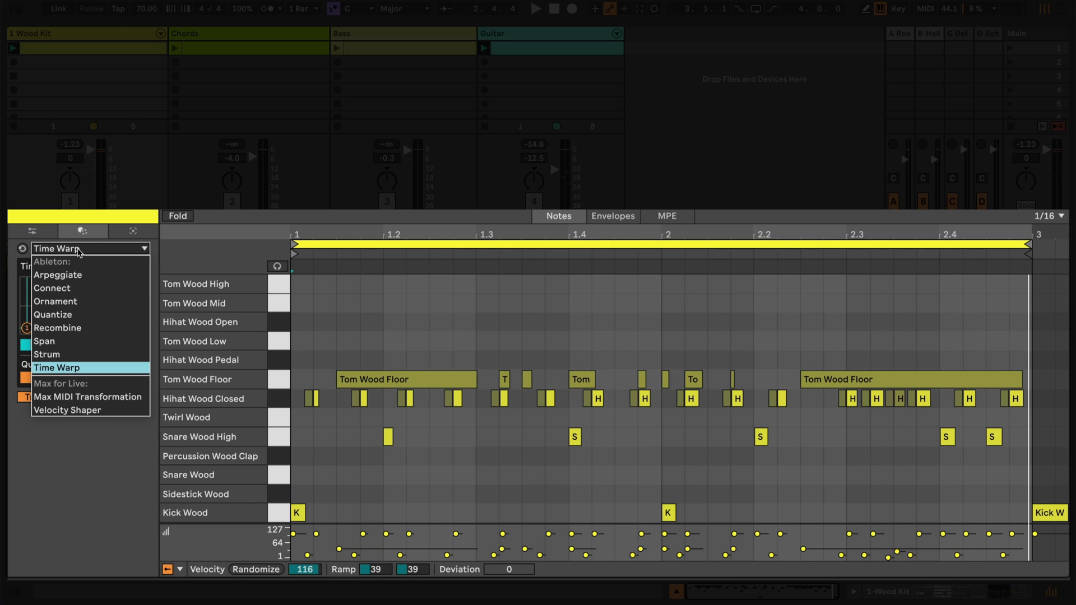
pyautogui.click(84, 328)
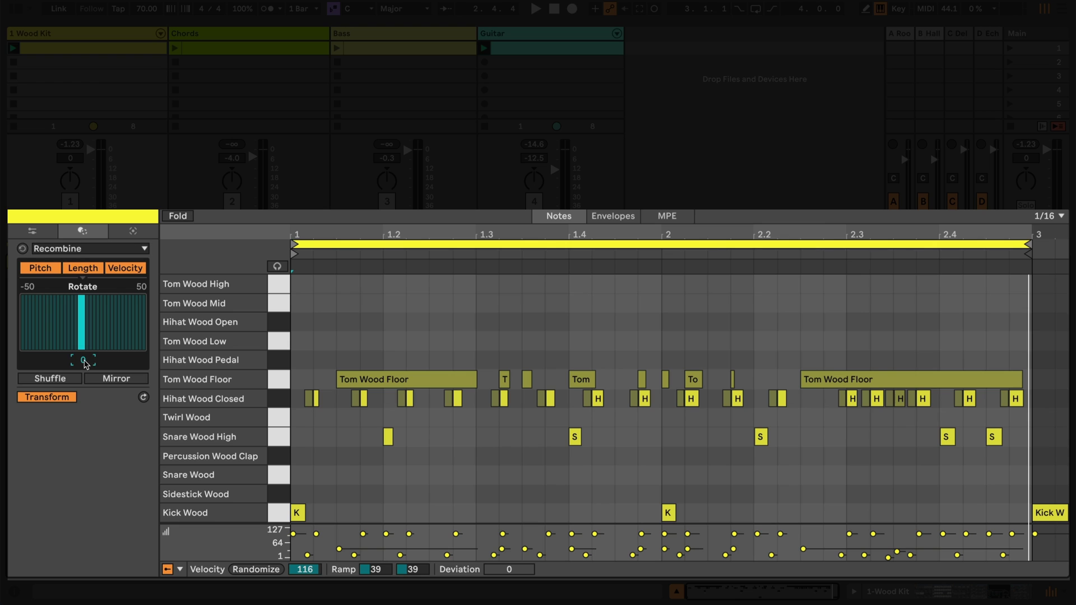
pyautogui.press('space')
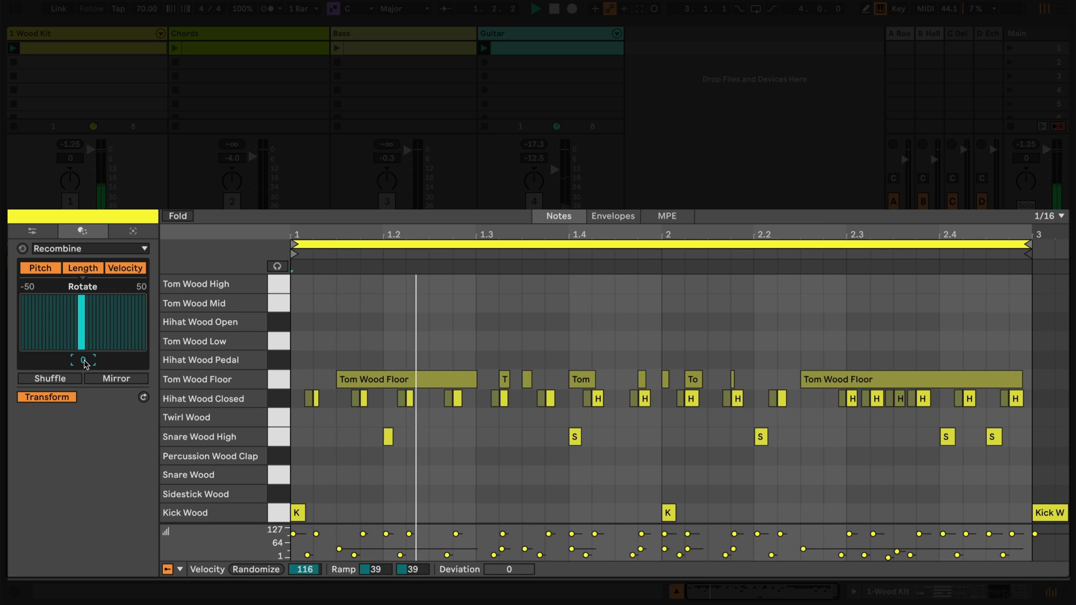
# Set the Recombine Rotate value to 1, then try Shuffle and turn it back off
pyautogui.scroll(1, 84, 363)
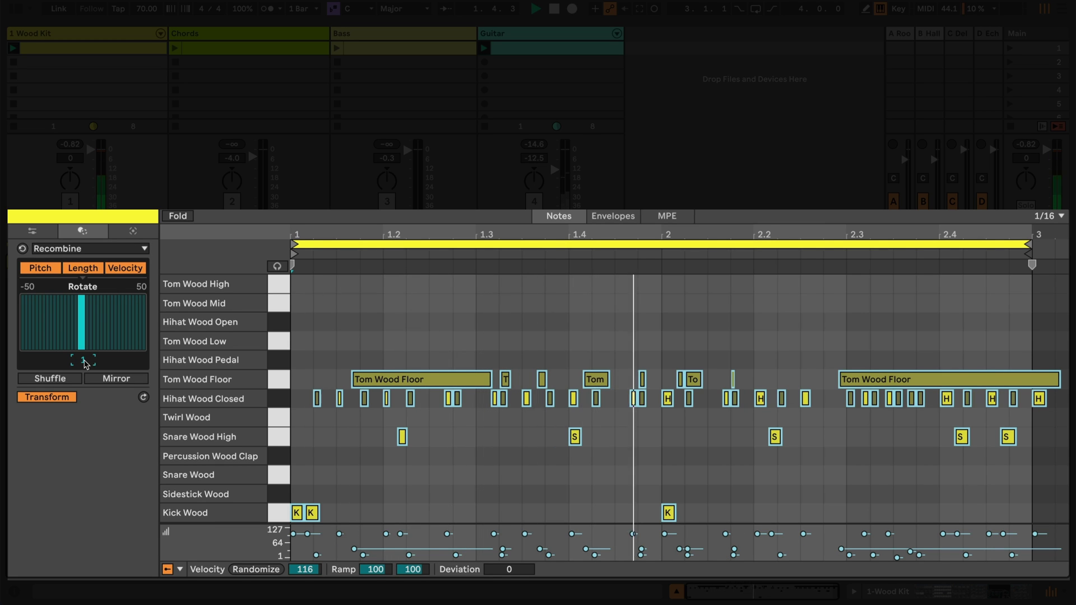
pyautogui.scroll(1, 84, 363)
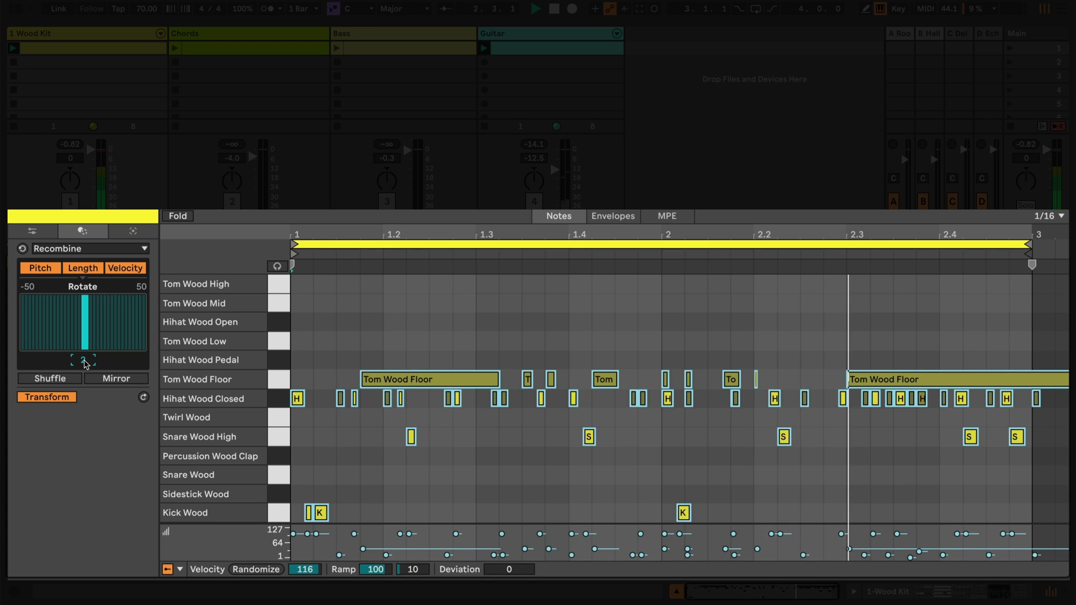
pyautogui.scroll(1, 85, 363)
pyautogui.scroll(1, 85, 363)
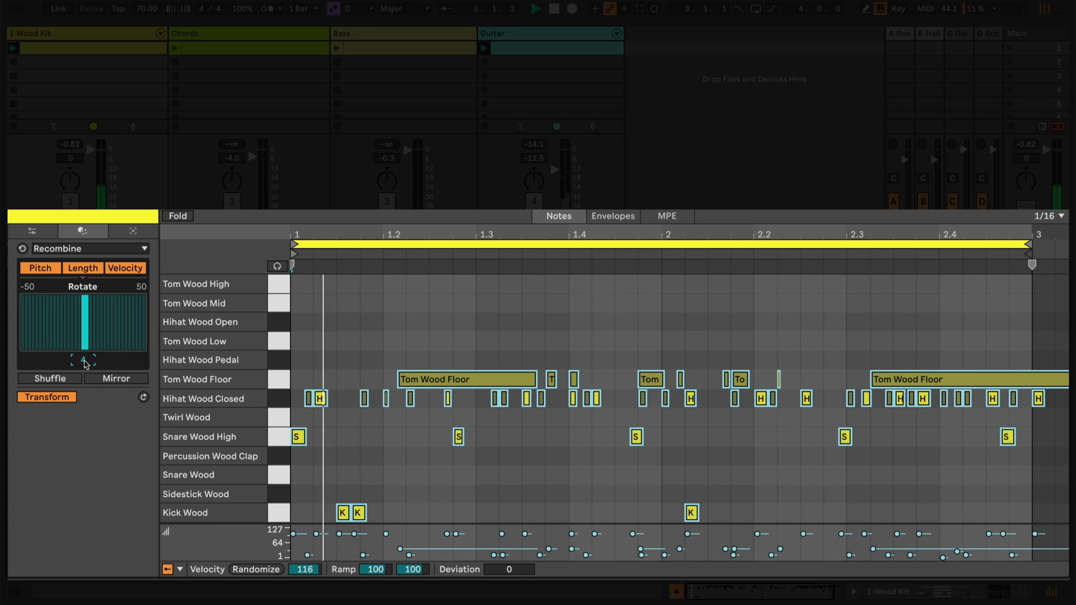
pyautogui.scroll(1, 84, 363)
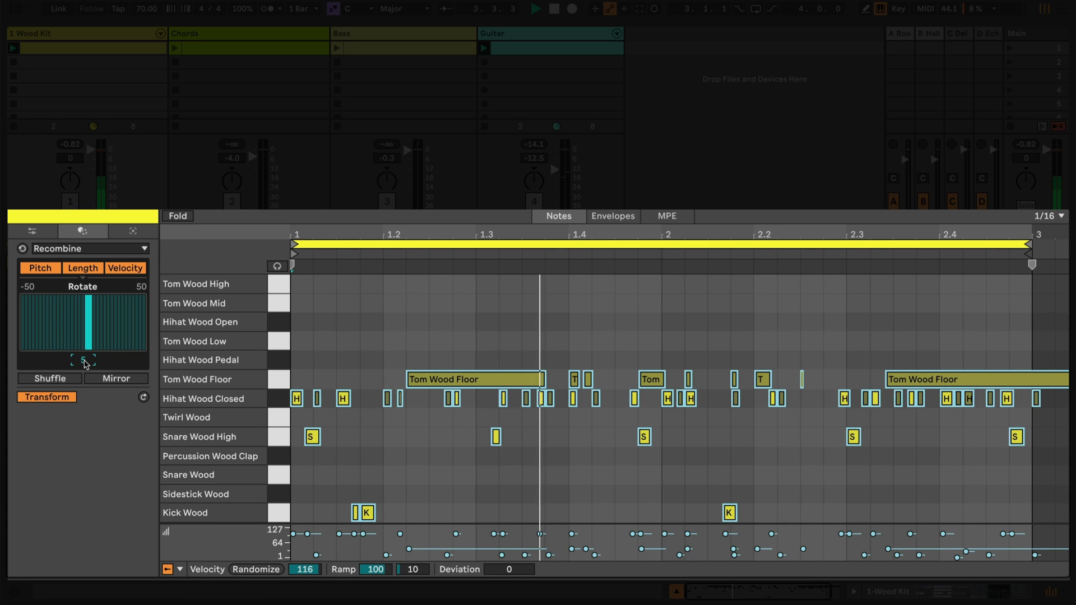
pyautogui.scroll(2, 84, 363)
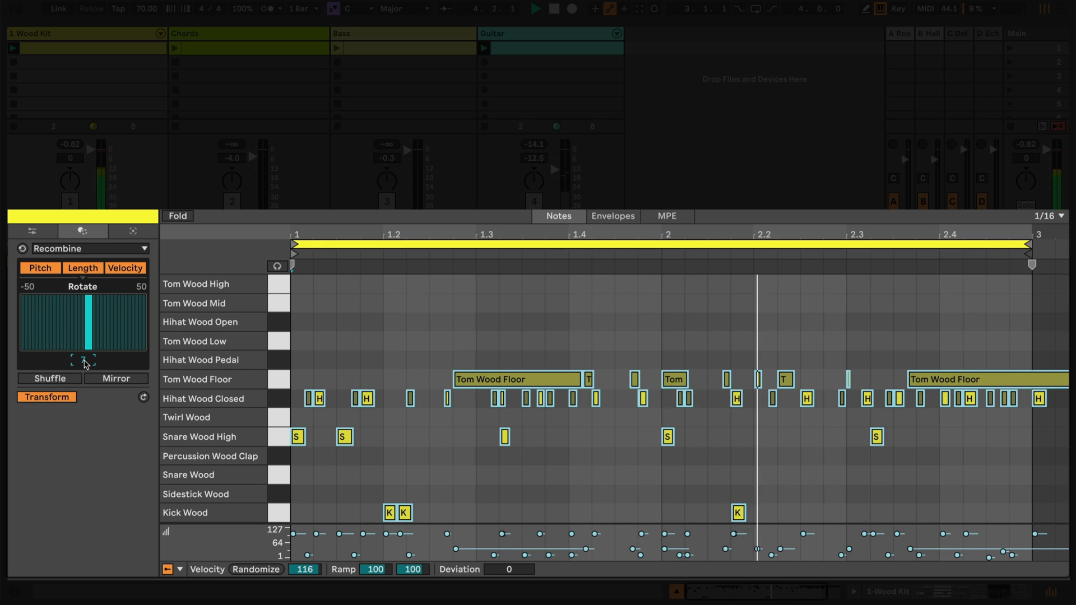
pyautogui.scroll(1, 85, 363)
pyautogui.scroll(1, 85, 363)
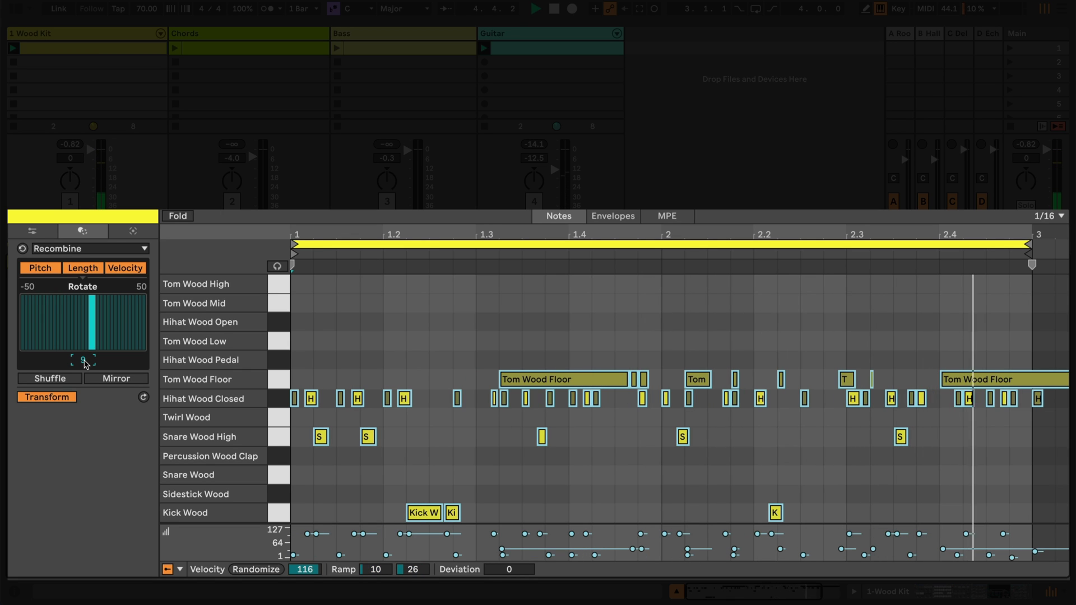
pyautogui.scroll(-8, 85, 364)
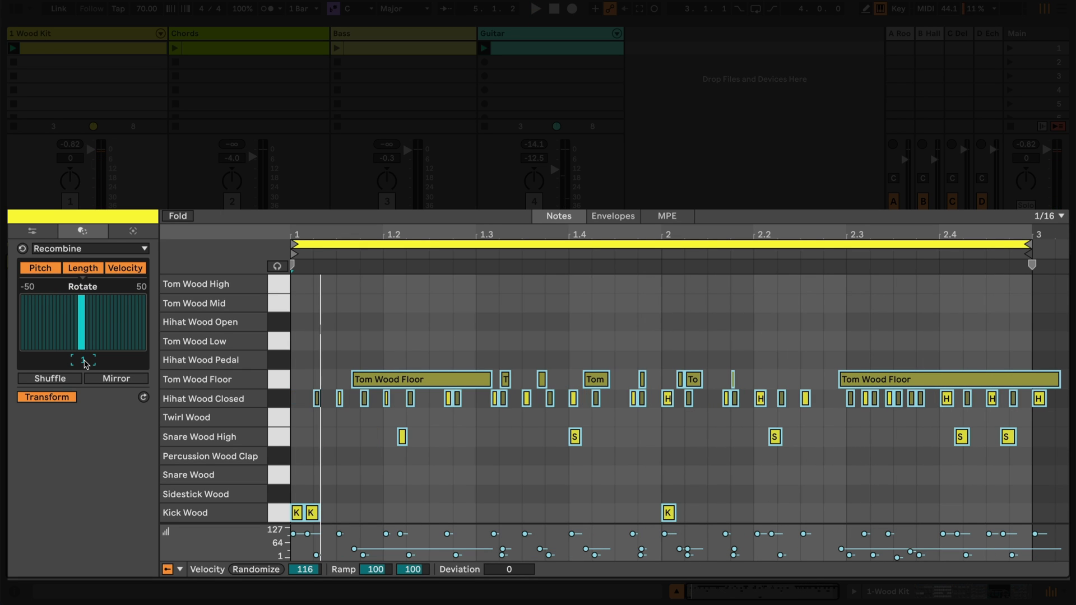
pyautogui.click(65, 379)
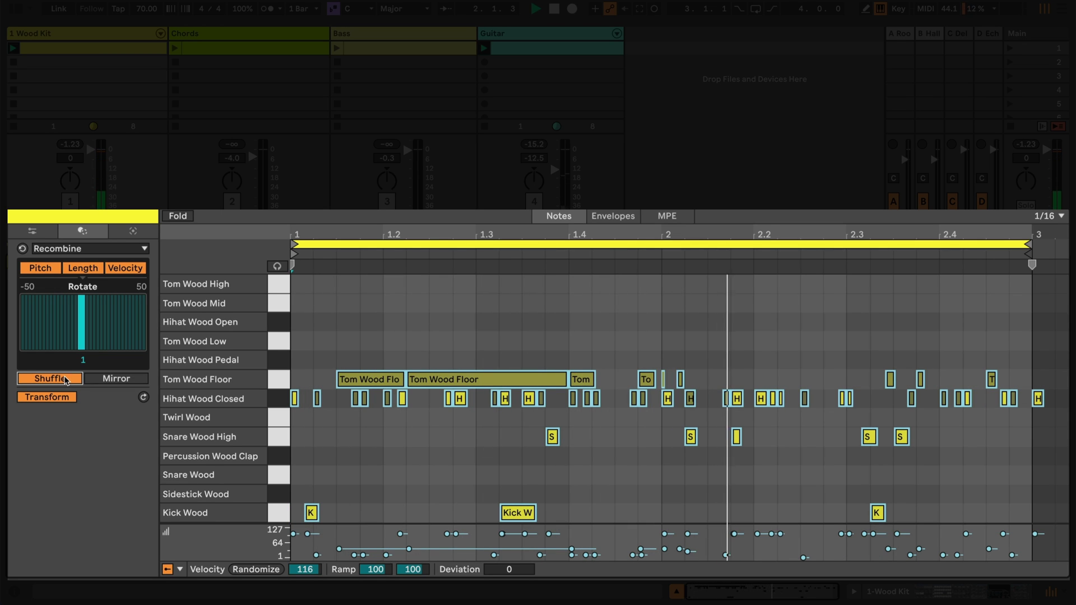
pyautogui.click(65, 380)
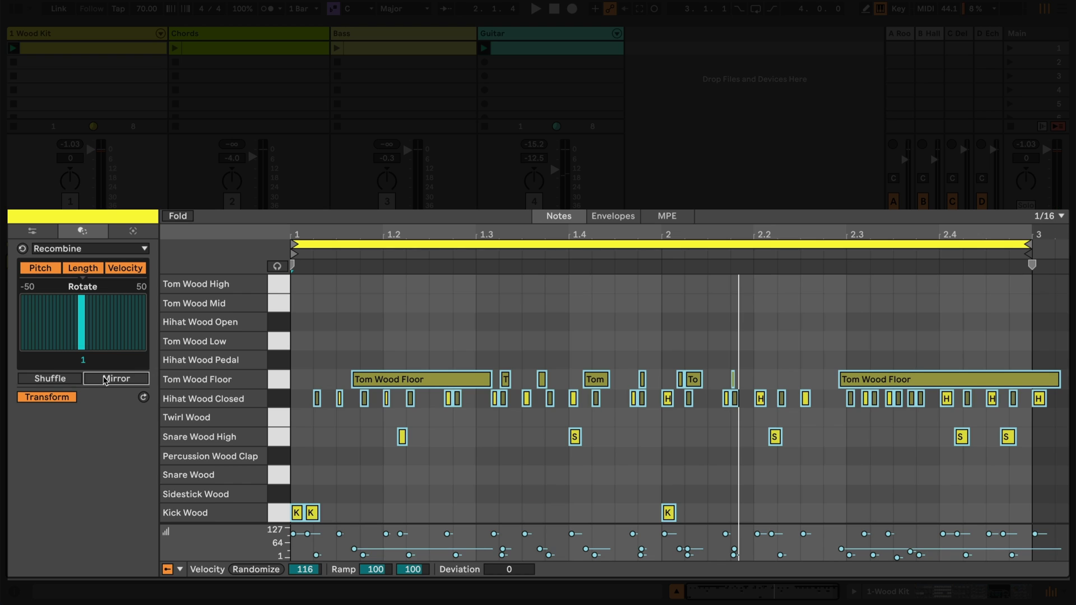